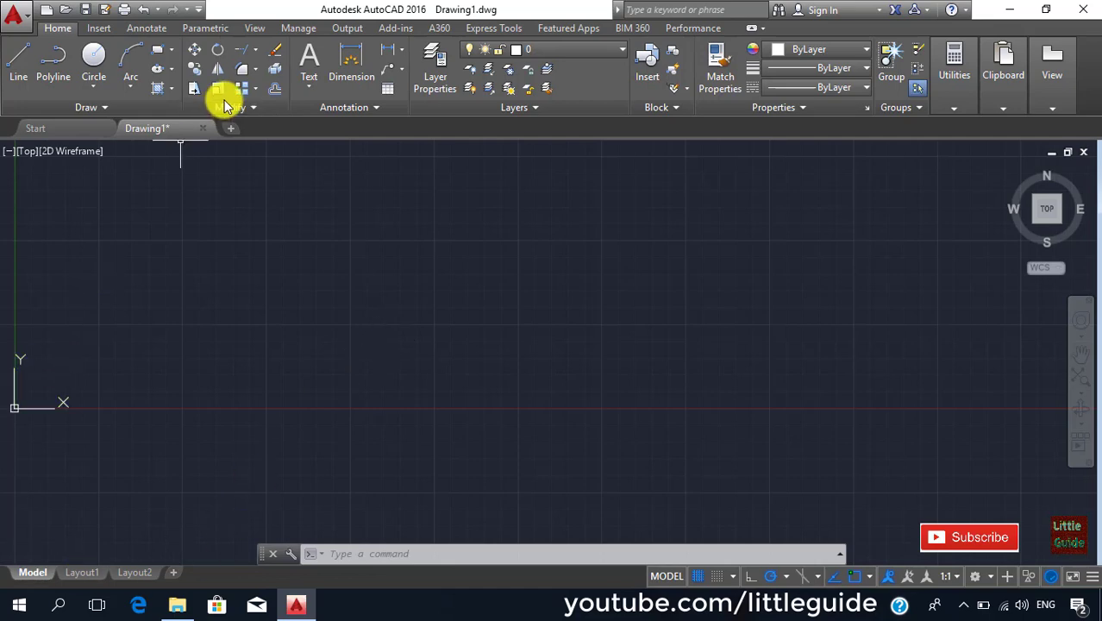
Step: Draw a circle in the drawing area
click(93, 58)
click(352, 372)
key(Return)
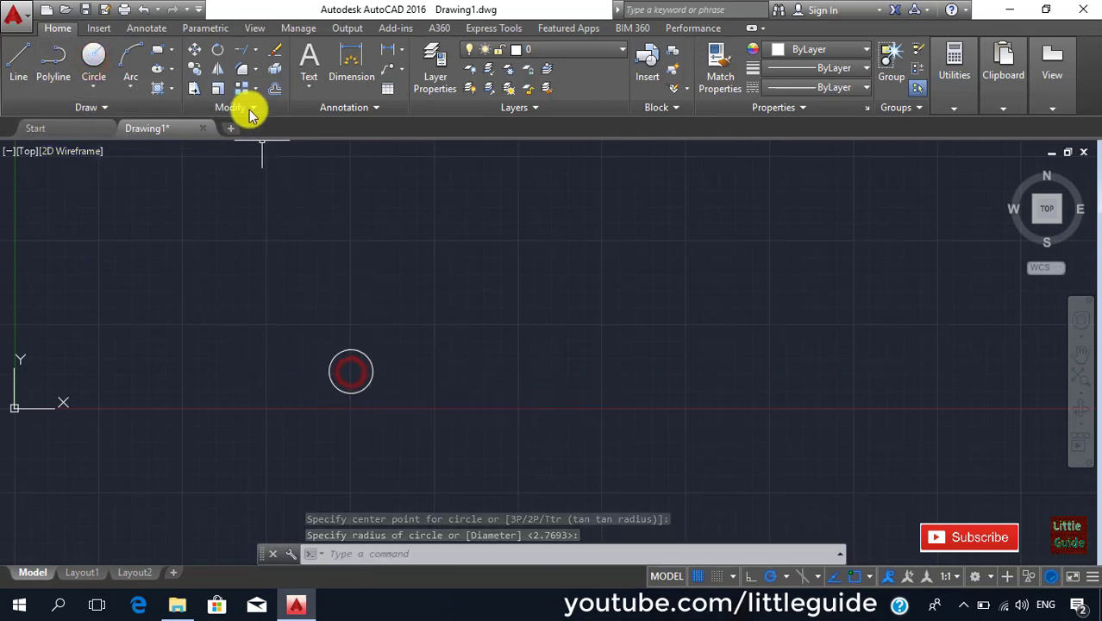
Step: Turn the circle into a 4-column, 3-row rectangular array at 9.7495 spacing
click(242, 89)
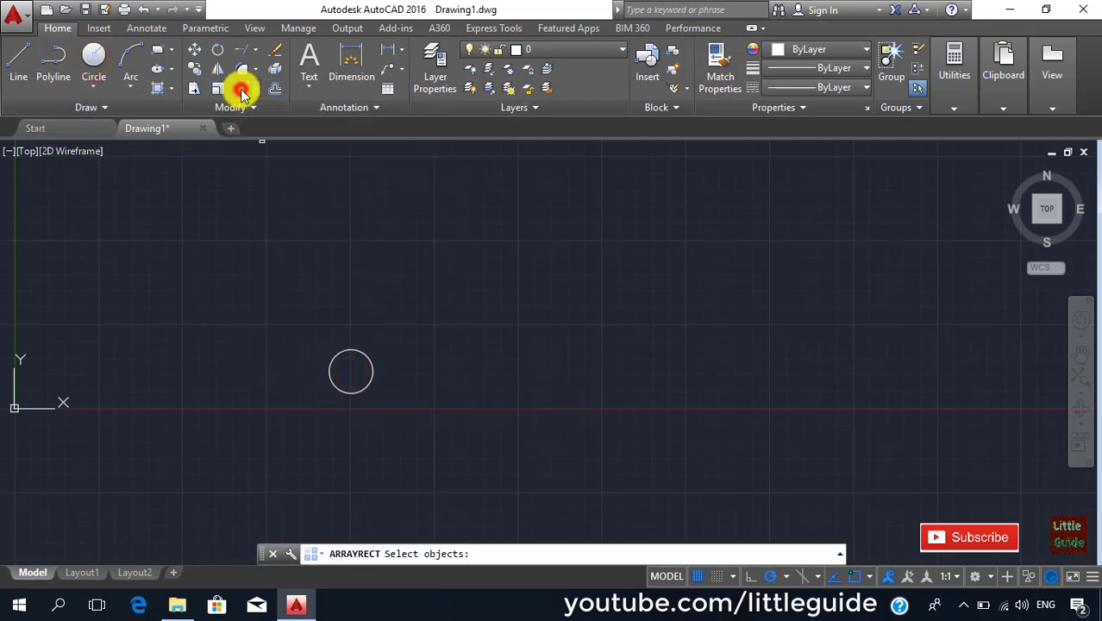
click(369, 363)
key(Return)
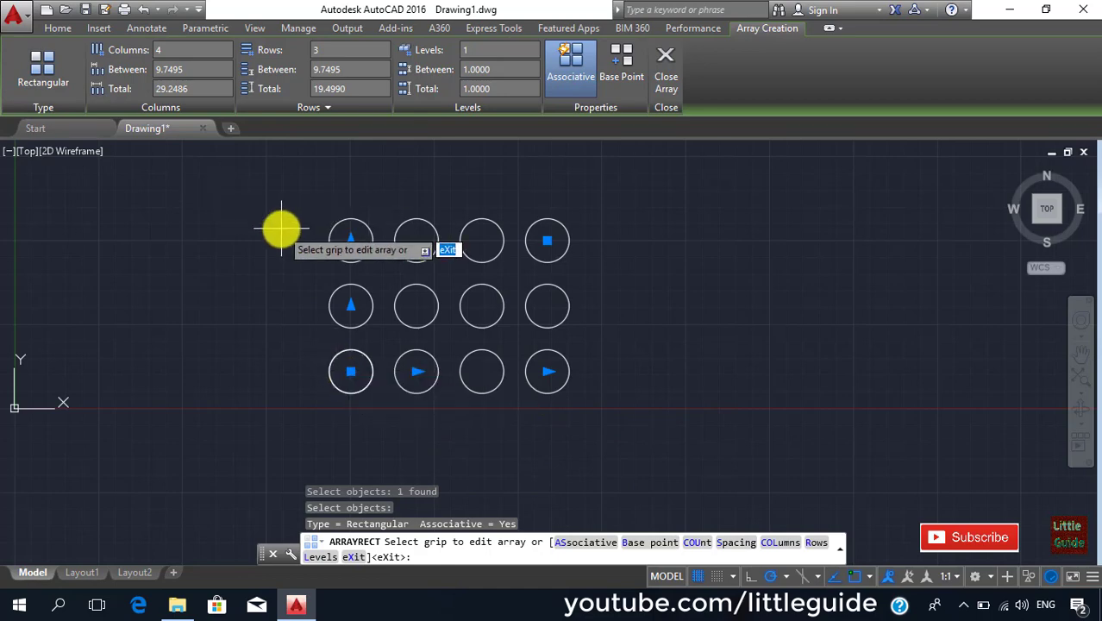
Step: Set the array to 5 columns spaced 10 apart
click(182, 49)
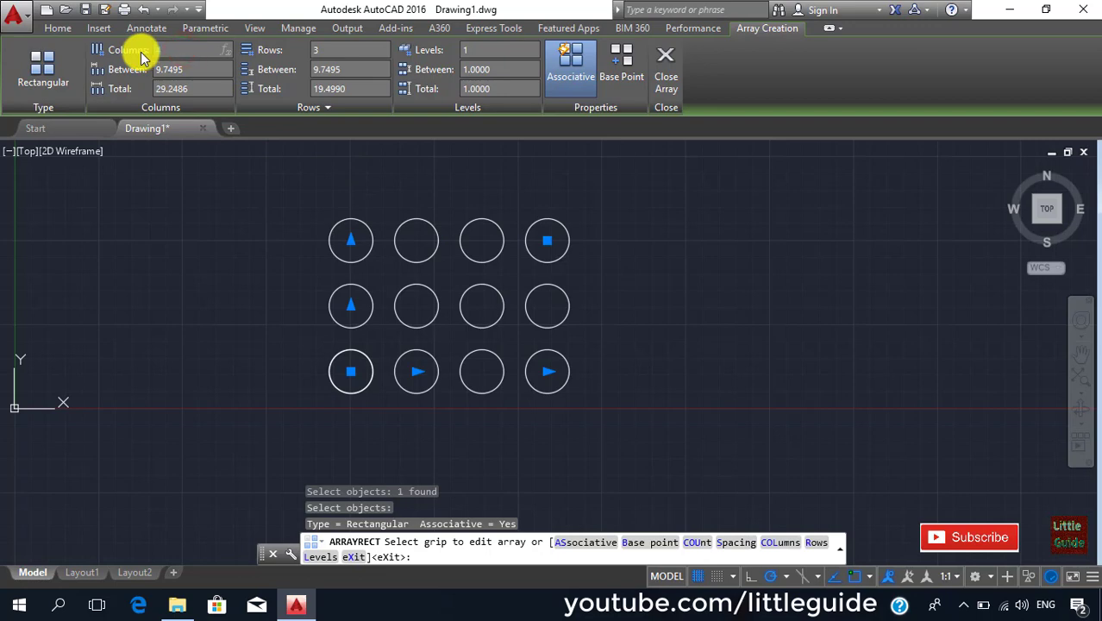
text(6)
key(Return)
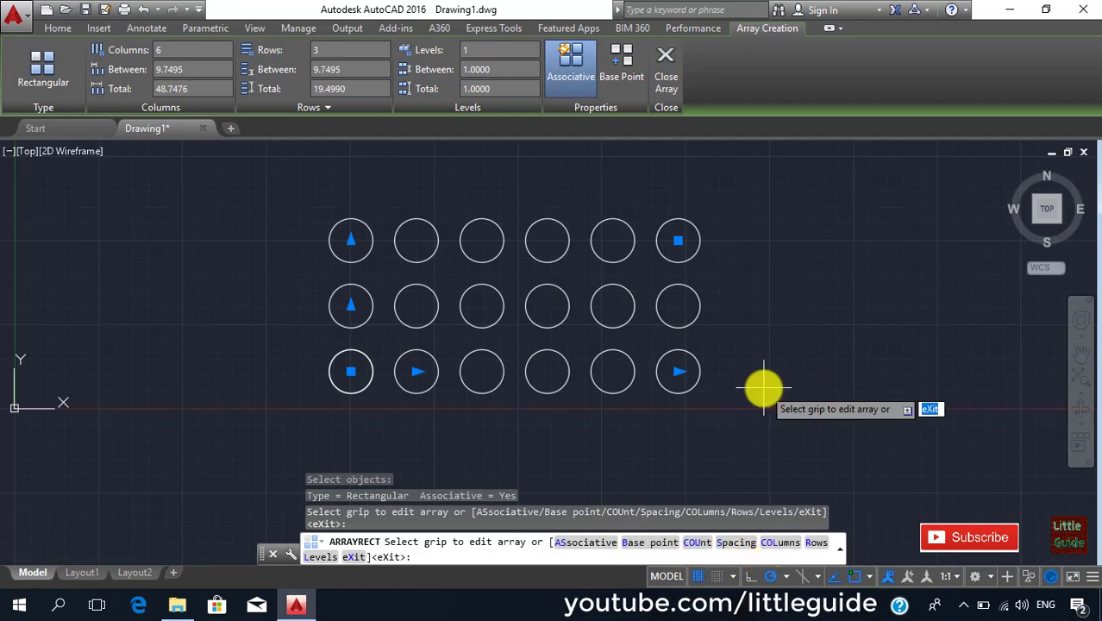
click(782, 543)
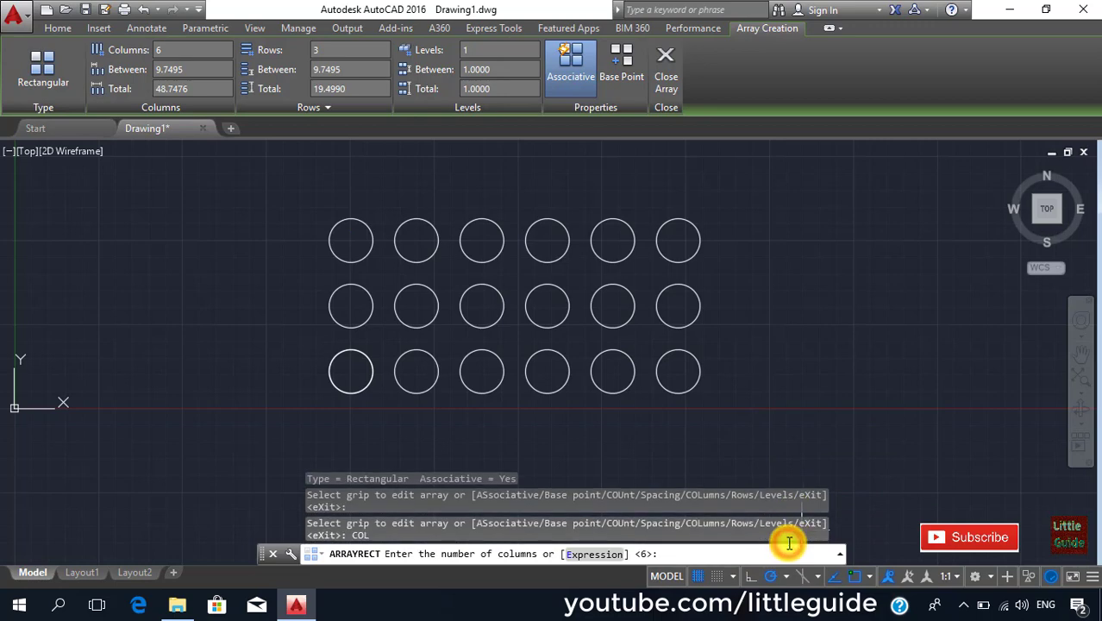
text(5)
key(Return)
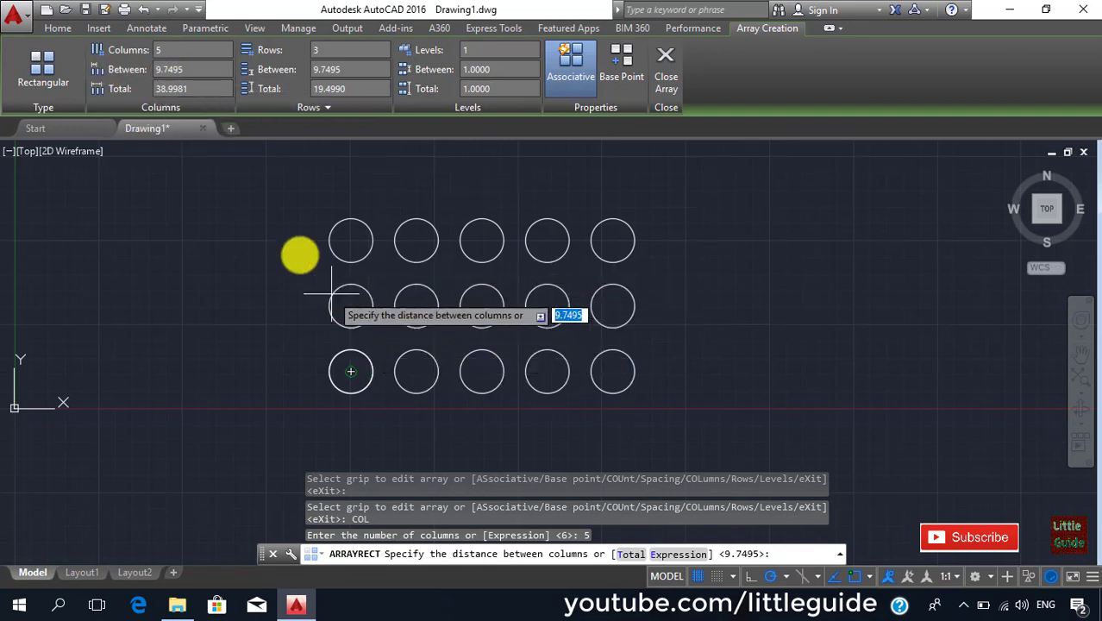
click(188, 69)
text(6)
key(Return)
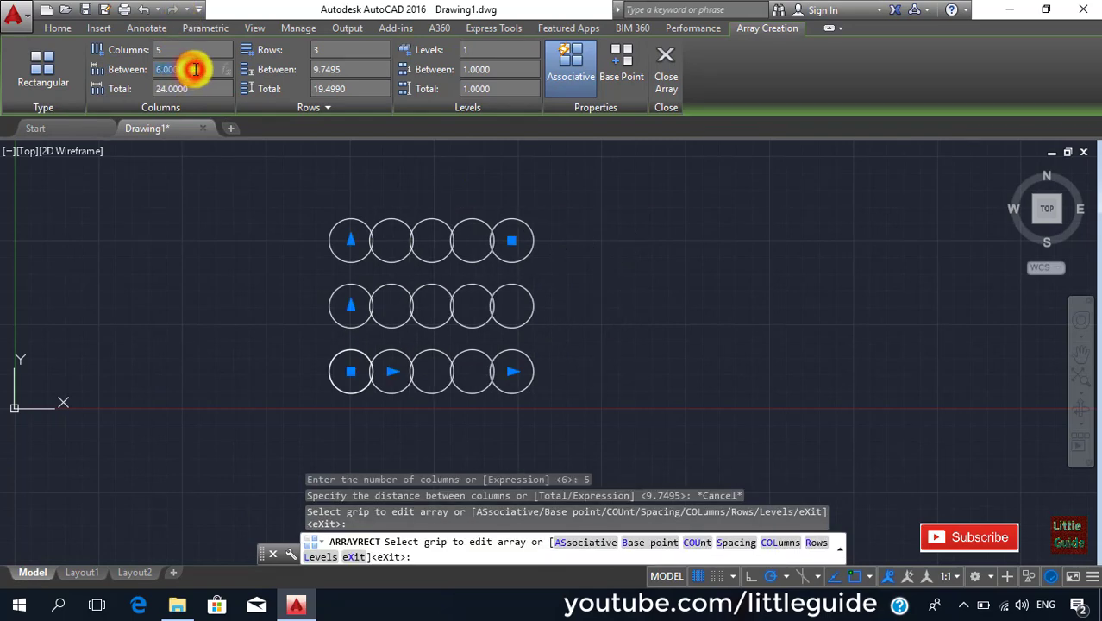
text(10.0000)
key(Return)
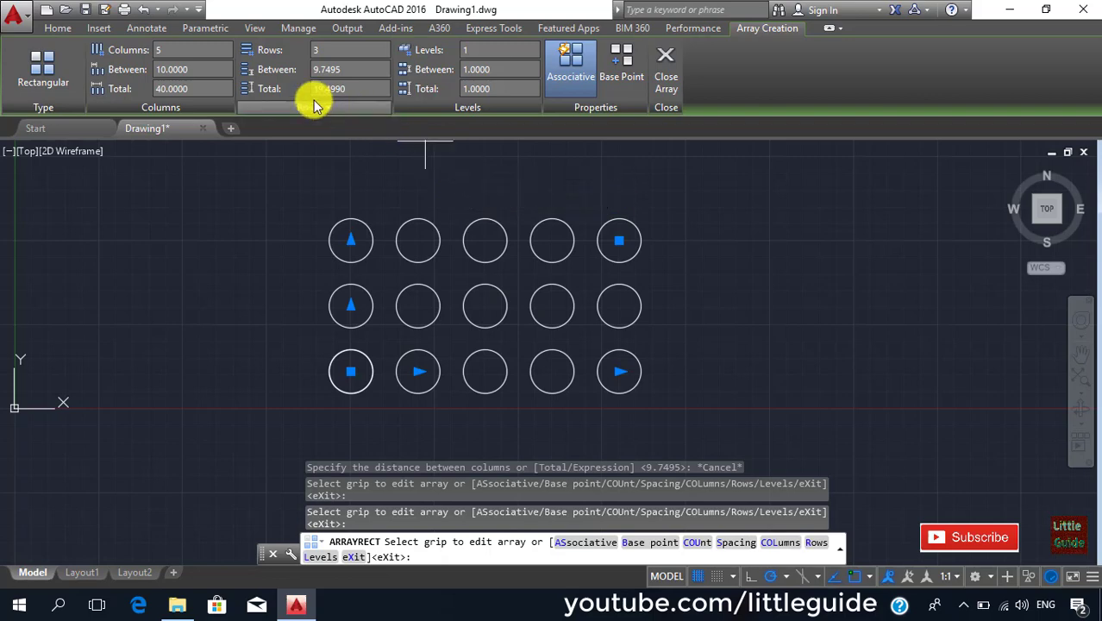
Step: Increase the array to 4 rows
click(327, 49)
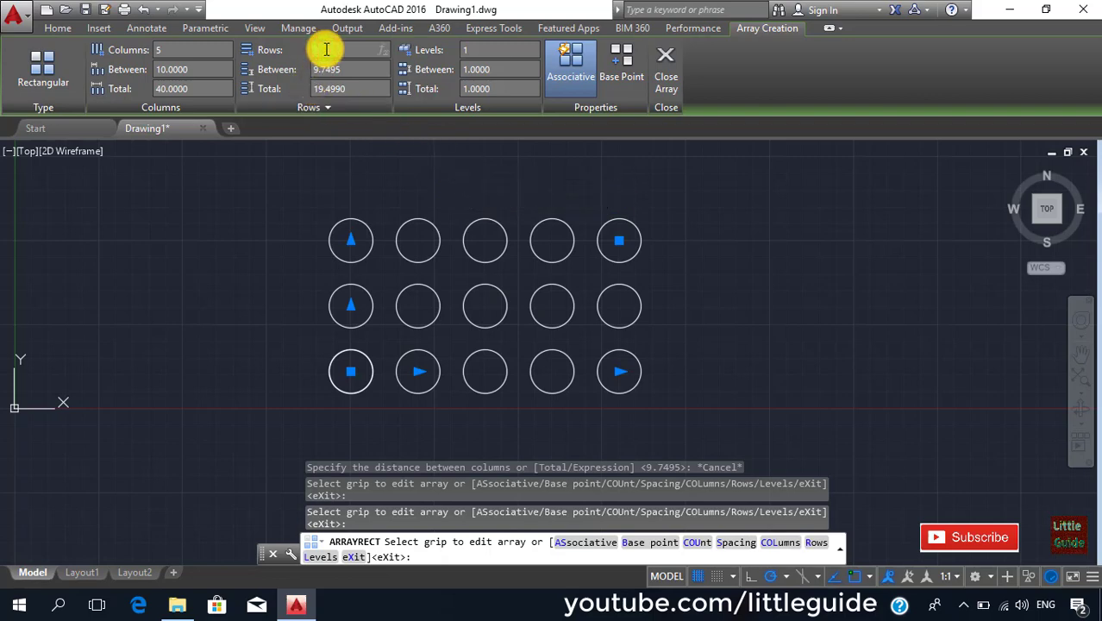
text(4)
key(Return)
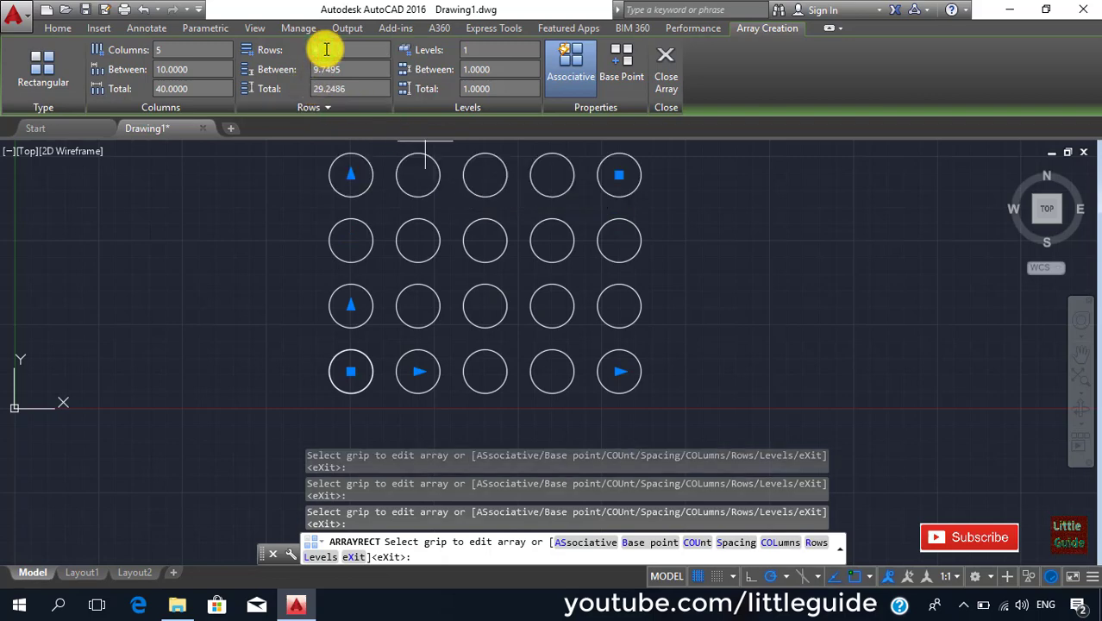
middle_drag(709, 241, 771, 292)
Step: Set row spacing to 8 and 5 levels, then finish the array
click(347, 69)
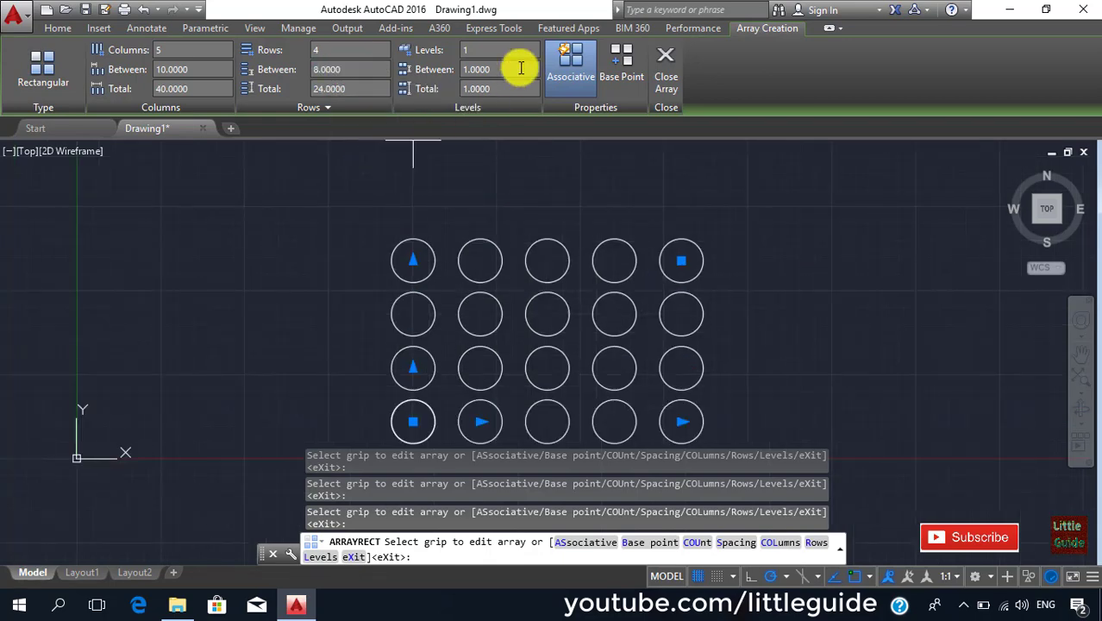
click(499, 50)
text(5)
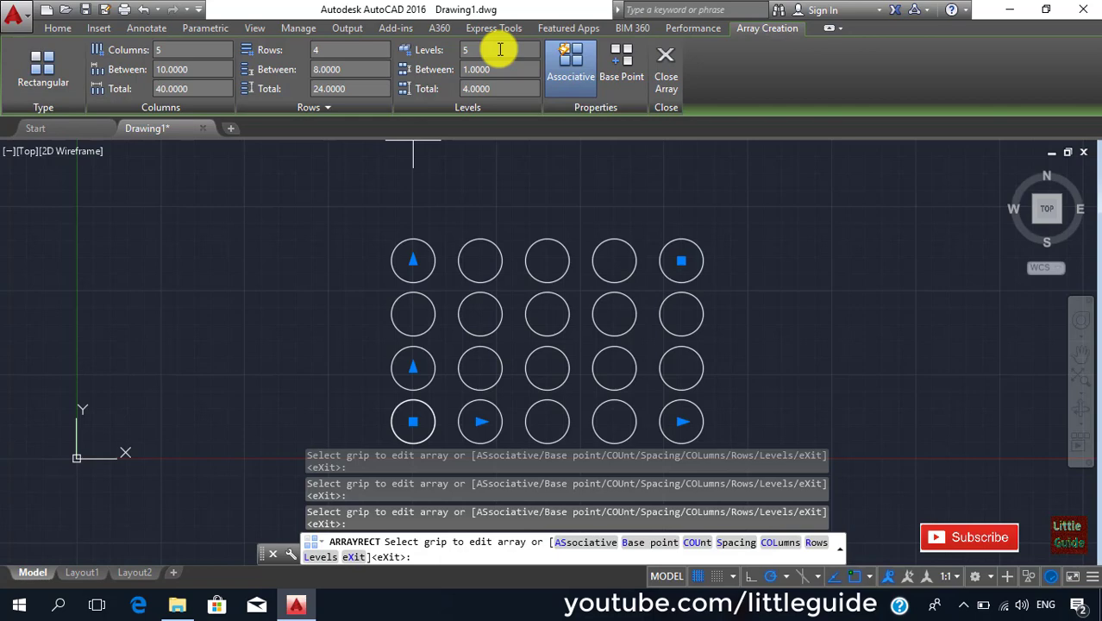
key(Return)
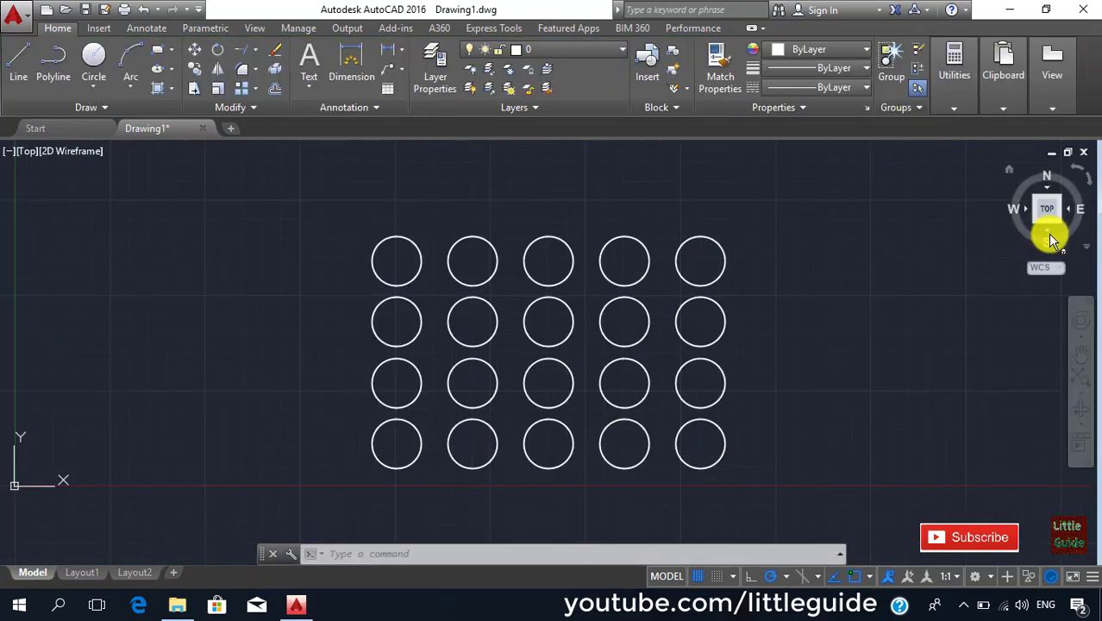
Step: Orbit to inspect the stacked levels, then return to the Top view
click(1078, 323)
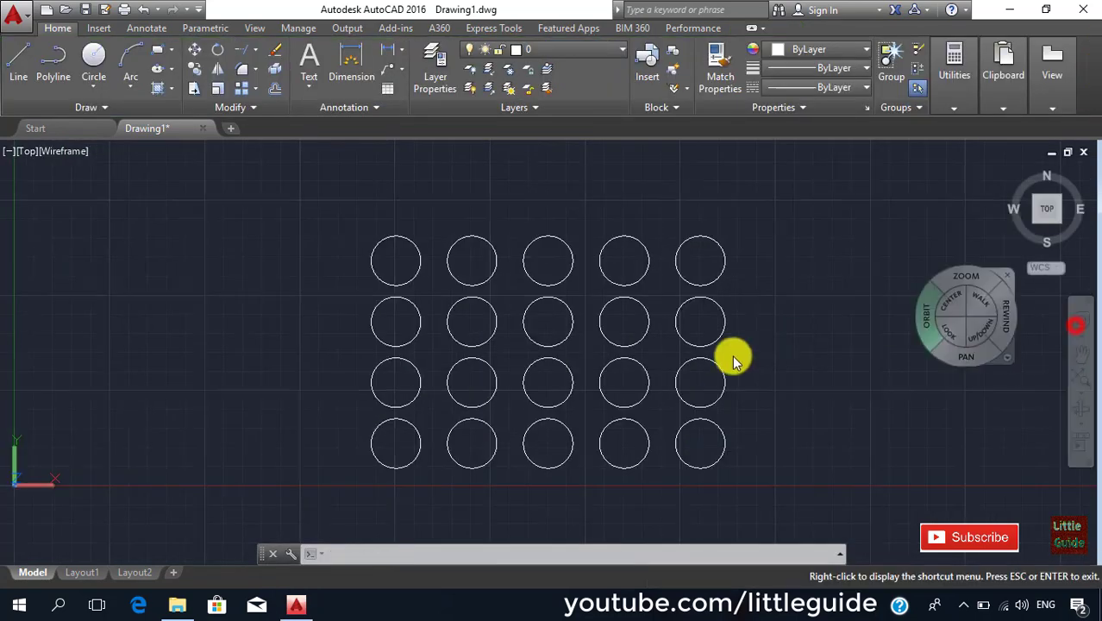
mouse_move(718, 386)
mouse_down()
mouse_move(724, 273)
mouse_move(712, 317)
mouse_up()
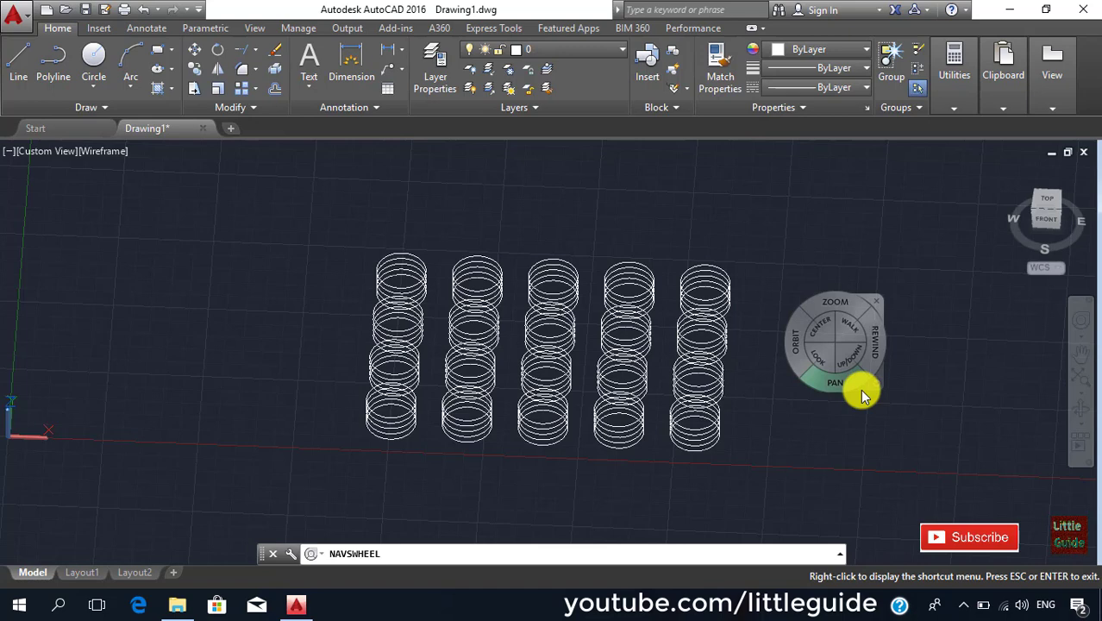
key(Escape)
click(1047, 197)
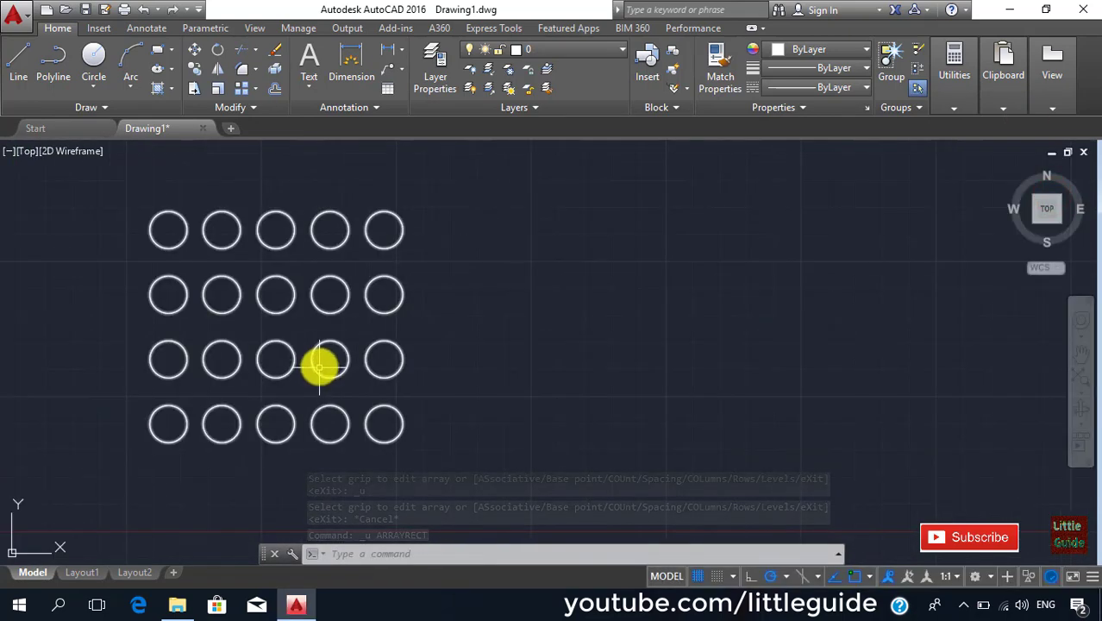
Step: Array the 5-by-4 circle group into 4 columns by 3 rows of copies with ARRAYRECT
click(319, 375)
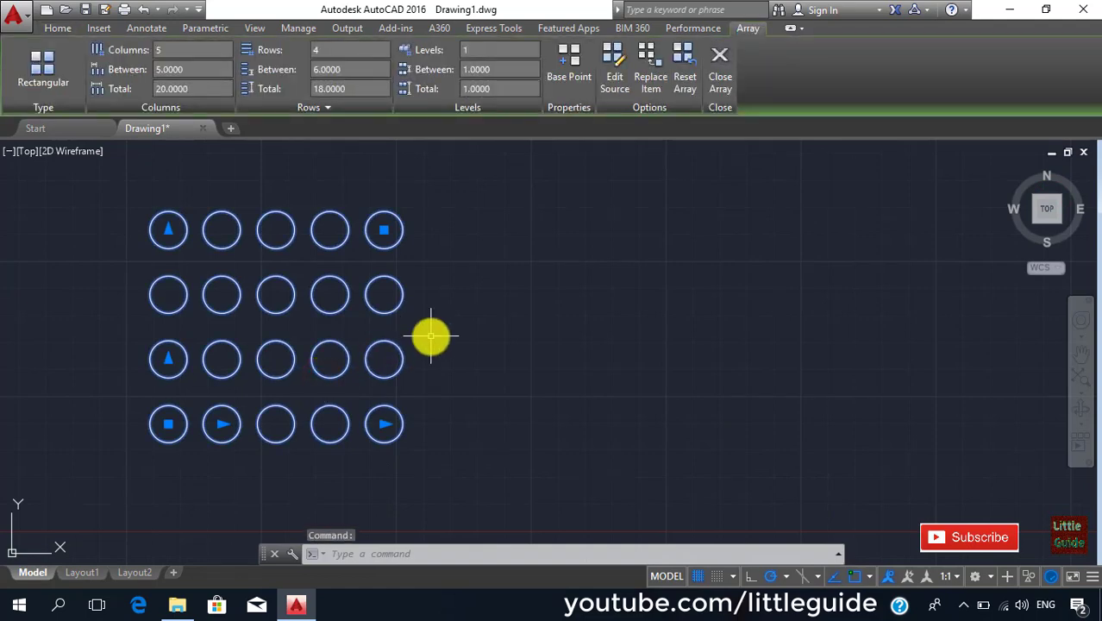
key(Escape)
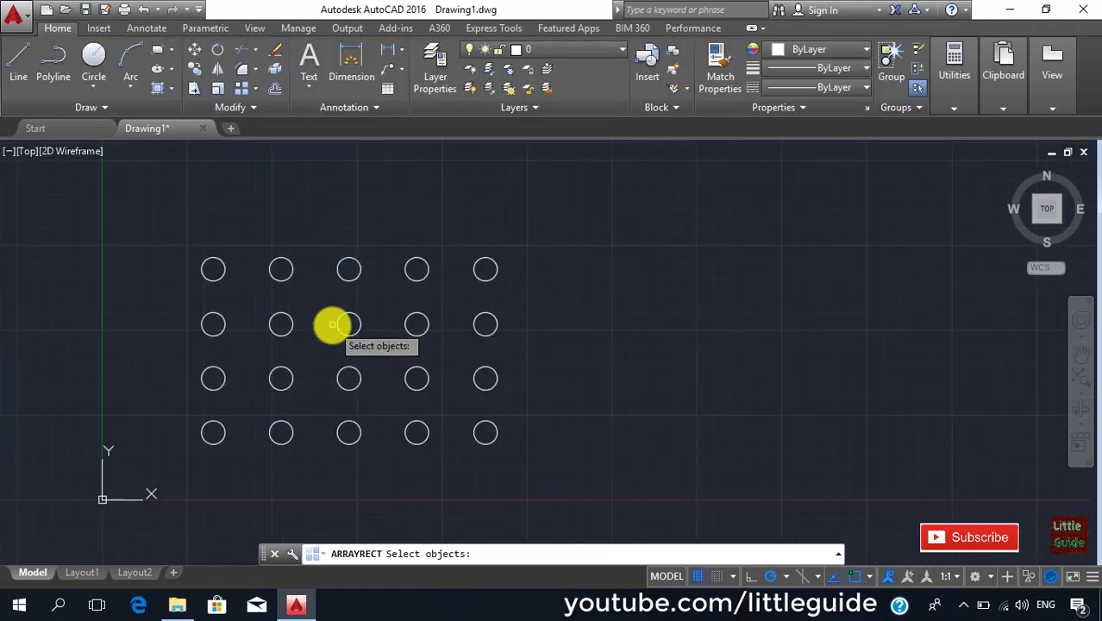
click(340, 326)
key(Return)
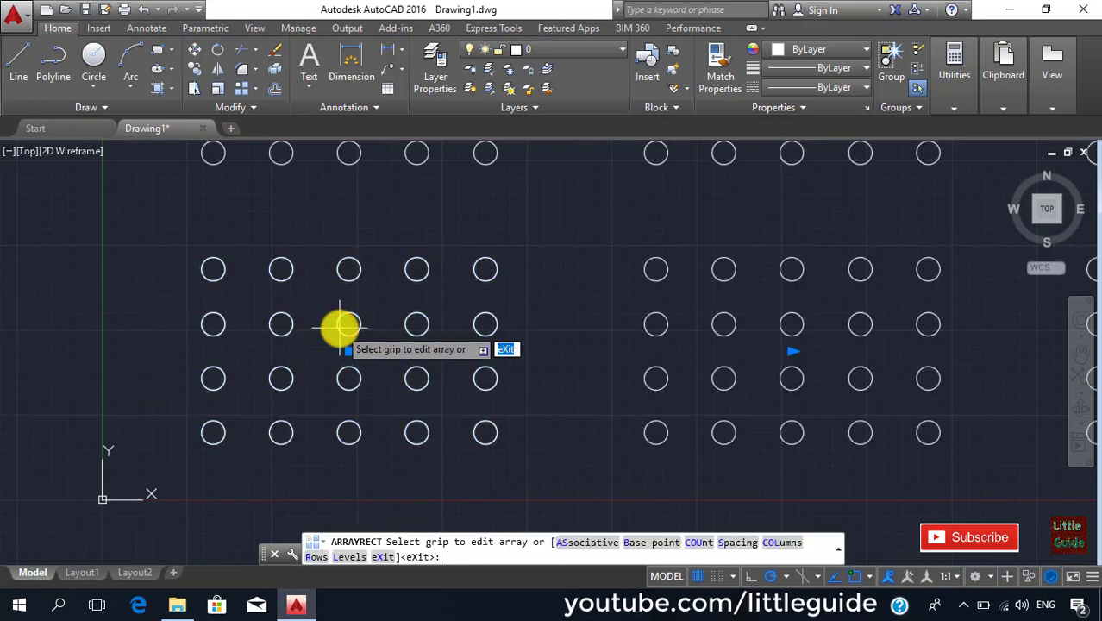
scroll(479, 352, down, 4)
scroll(696, 296, down, 2)
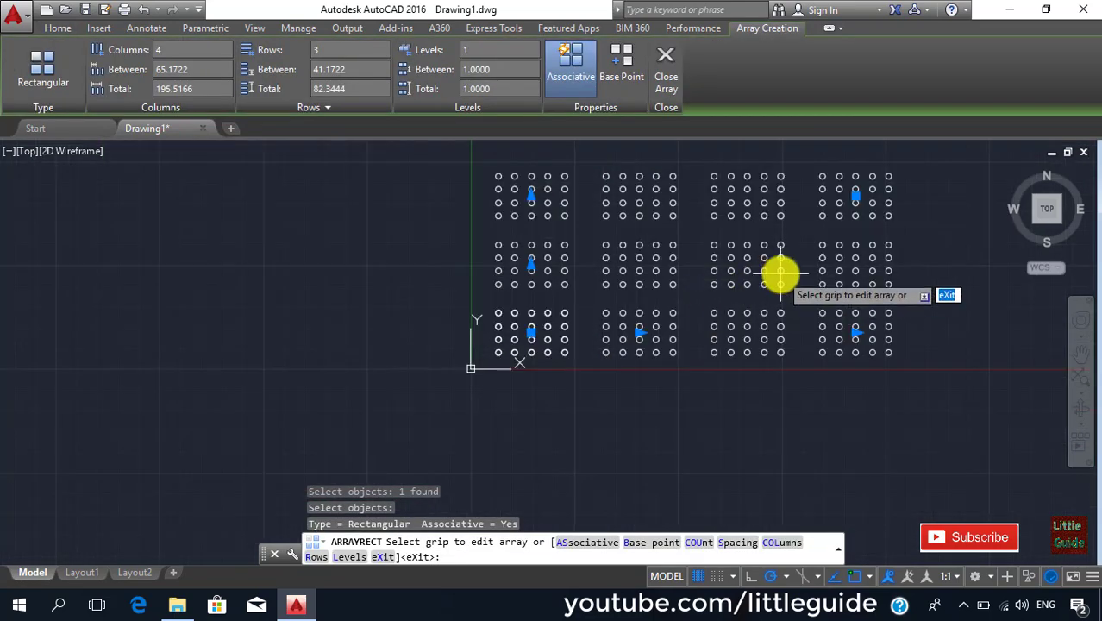
scroll(777, 276, down, 1)
scroll(674, 325, down, 1)
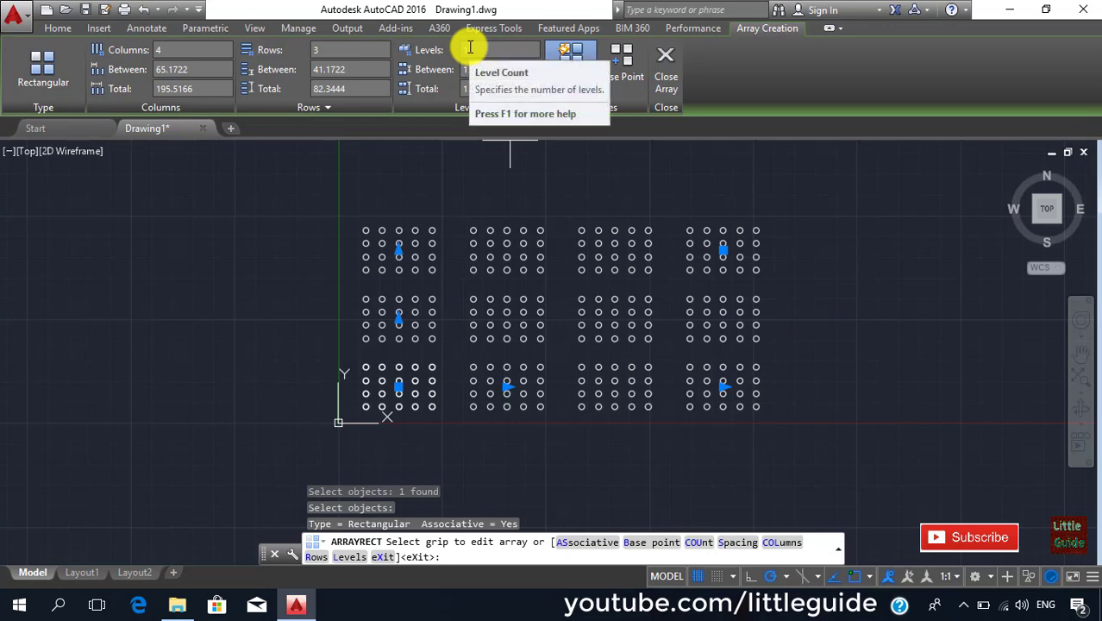
scroll(776, 374, up, 2)
middle_drag(780, 385, 784, 366)
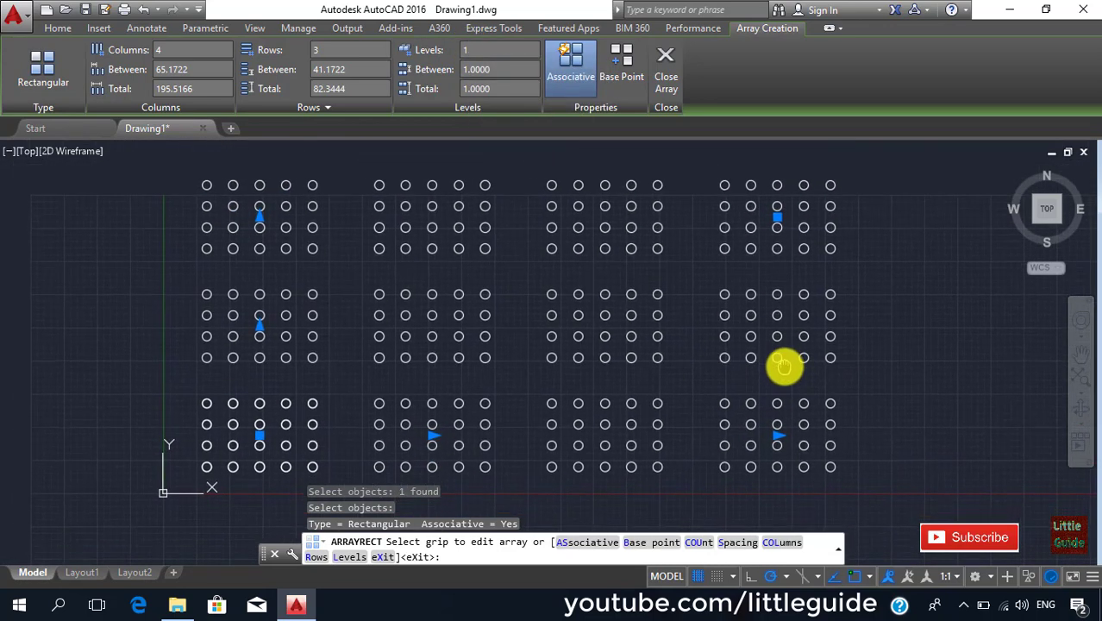
key(Return)
key(Return)
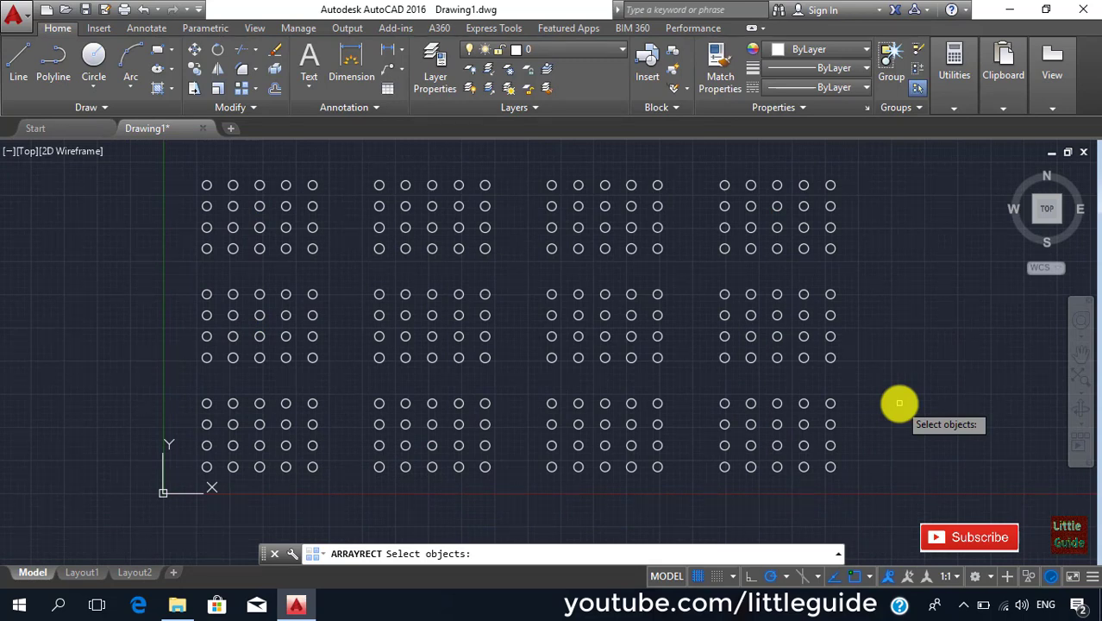
Step: Cancel the pending array and draw a small circle just right of the origin
key(Escape)
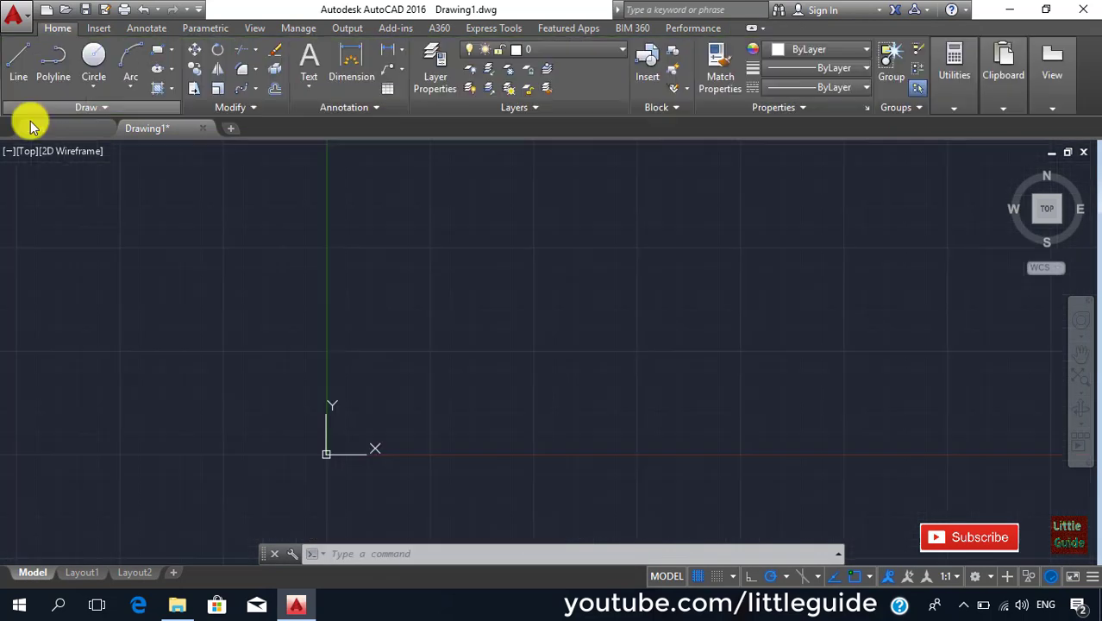
click(95, 56)
click(412, 413)
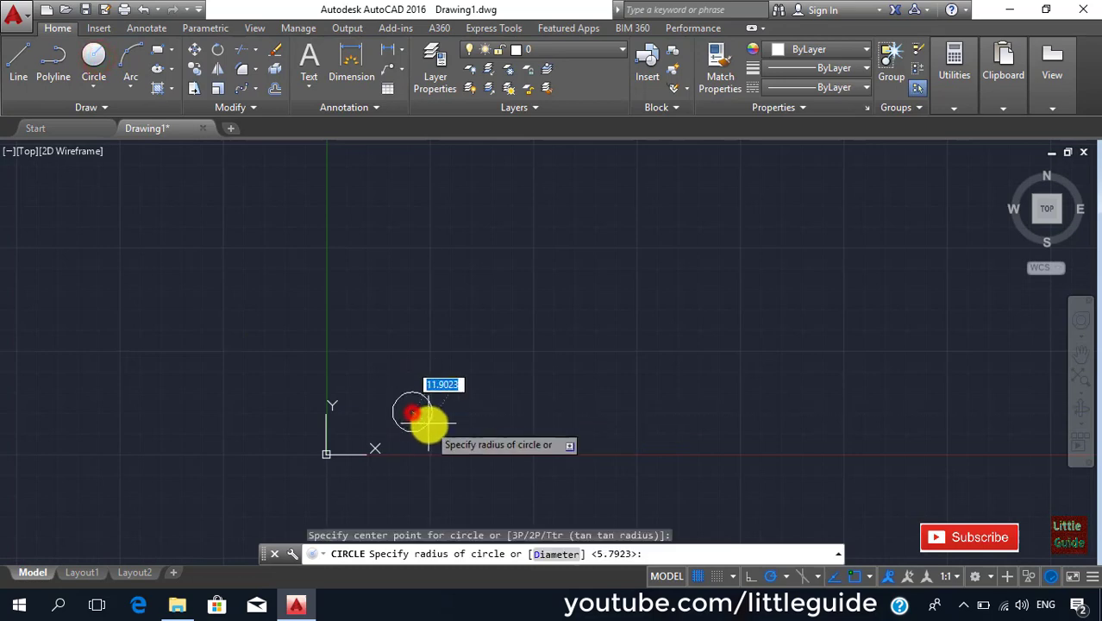
click(433, 424)
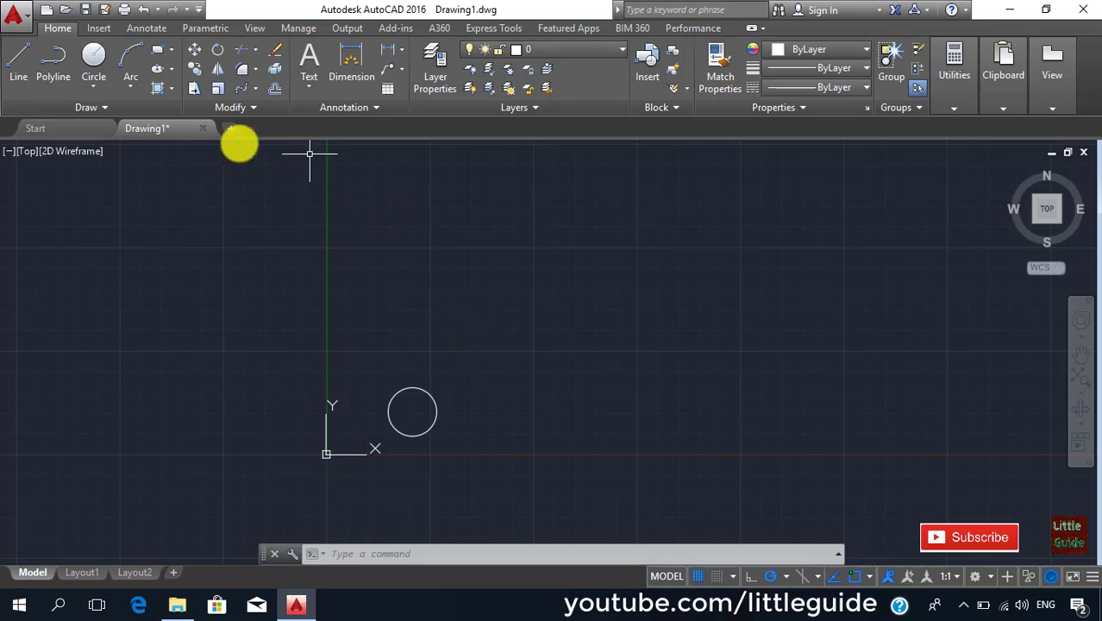
Step: Draw a polyline from the circle's centre: straight run right, looping arc, then left and up legs
click(53, 59)
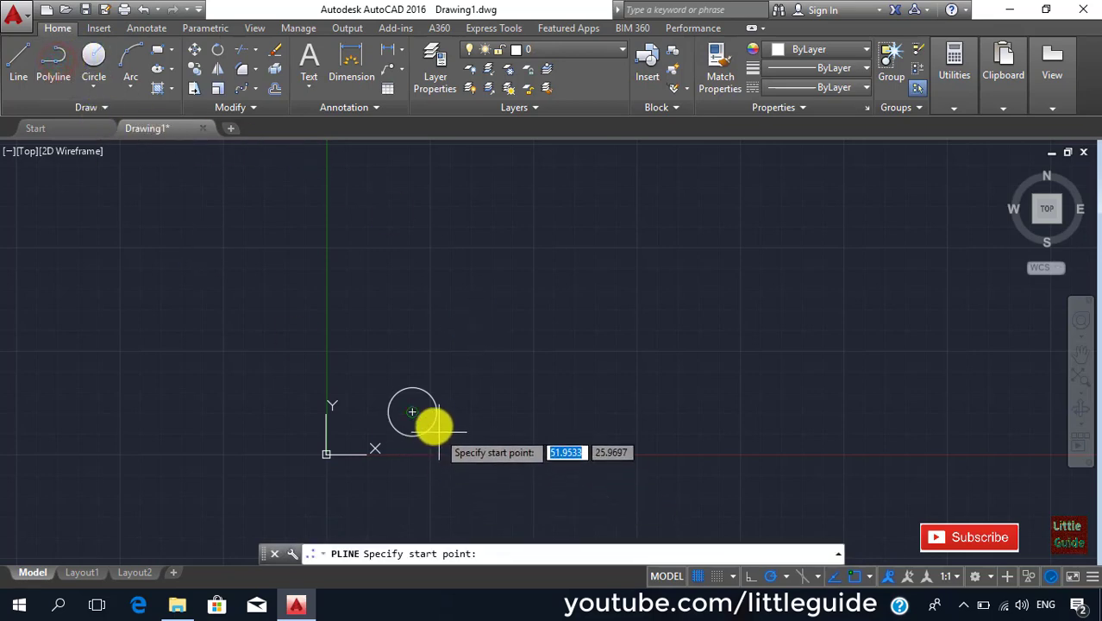
click(412, 410)
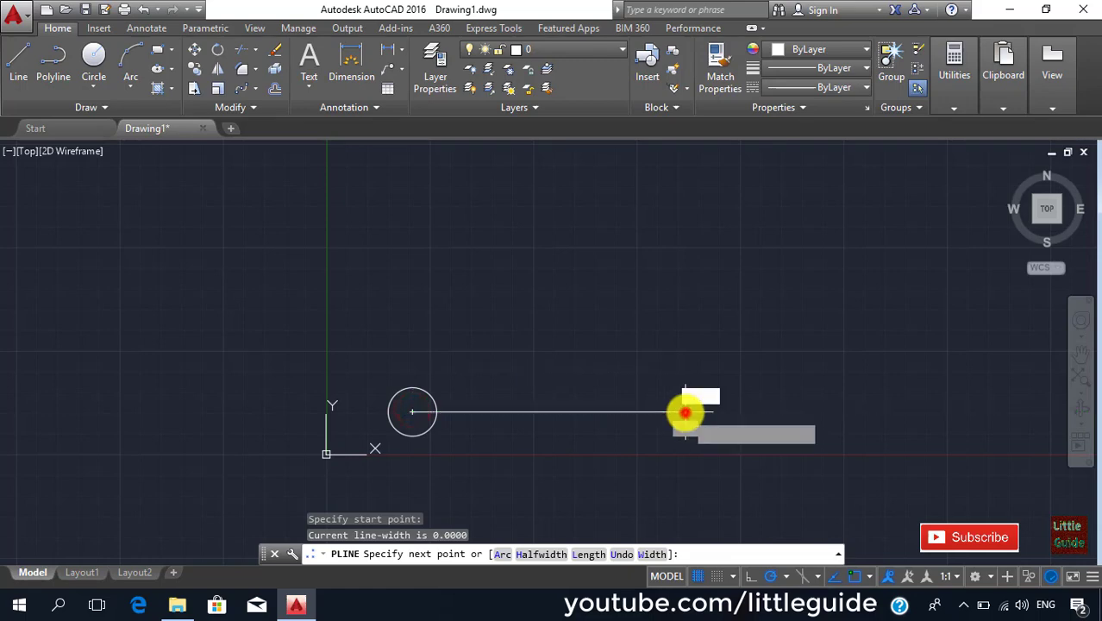
click(686, 412)
click(503, 553)
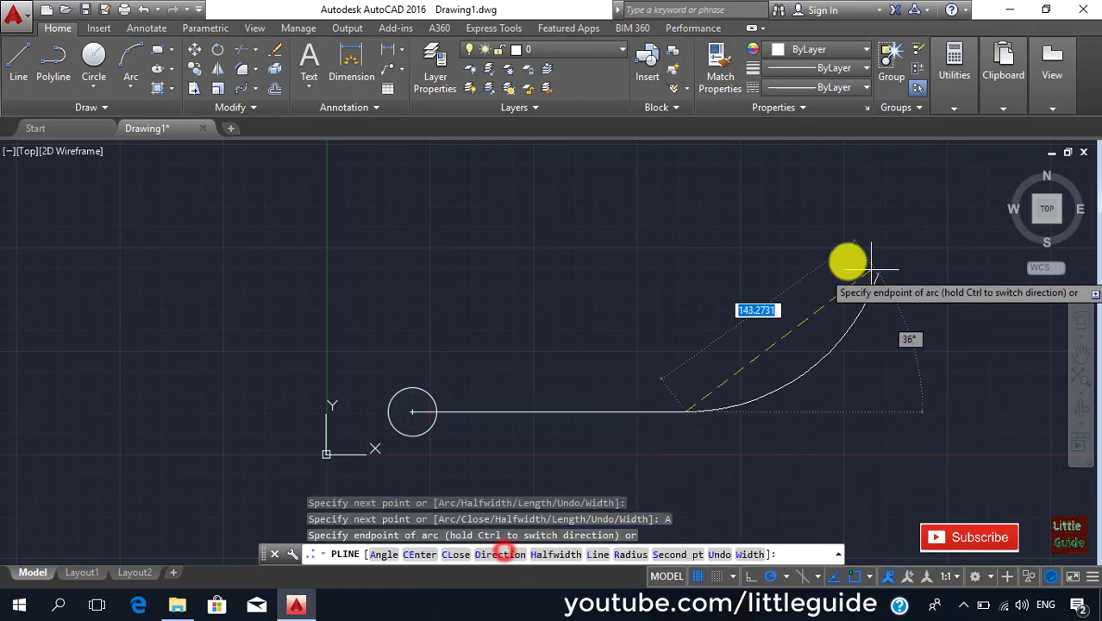
click(787, 252)
click(582, 556)
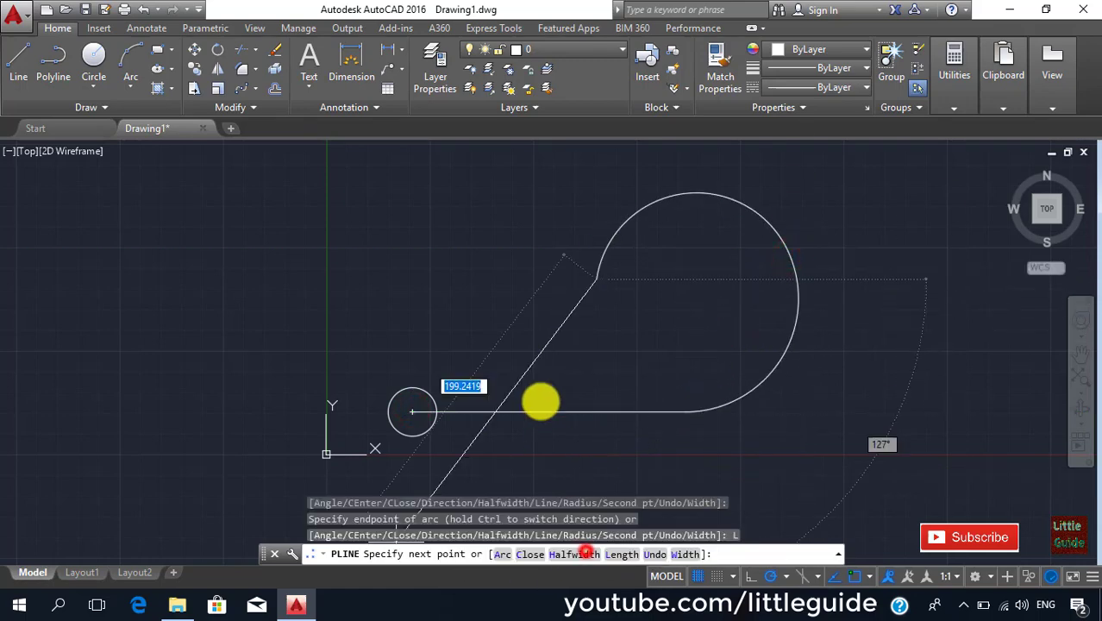
click(598, 326)
click(398, 325)
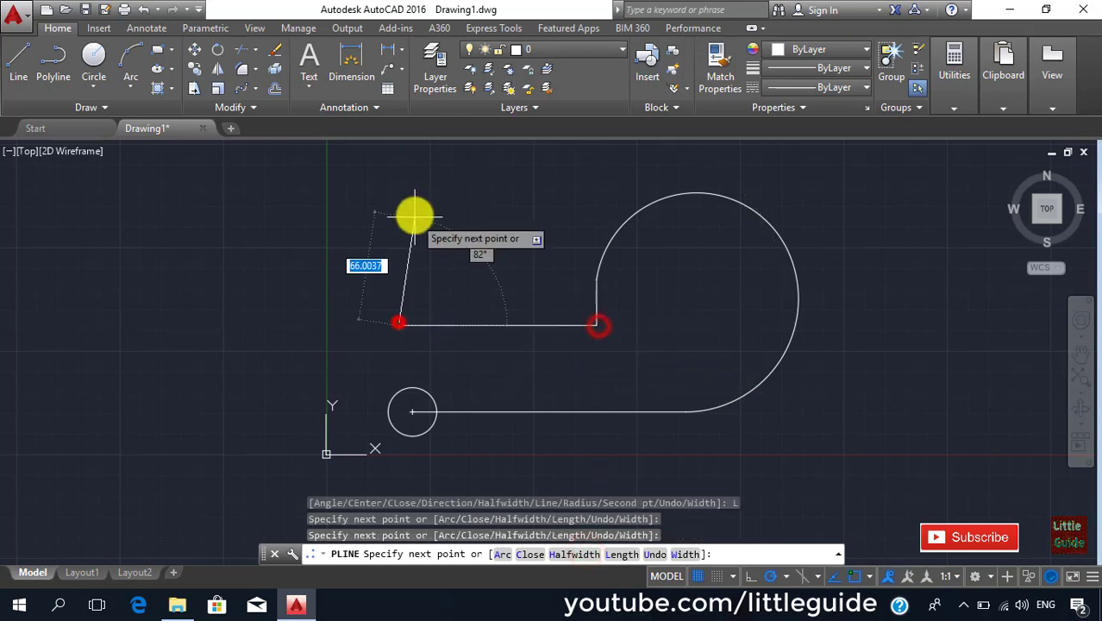
click(398, 198)
key(Escape)
click(428, 394)
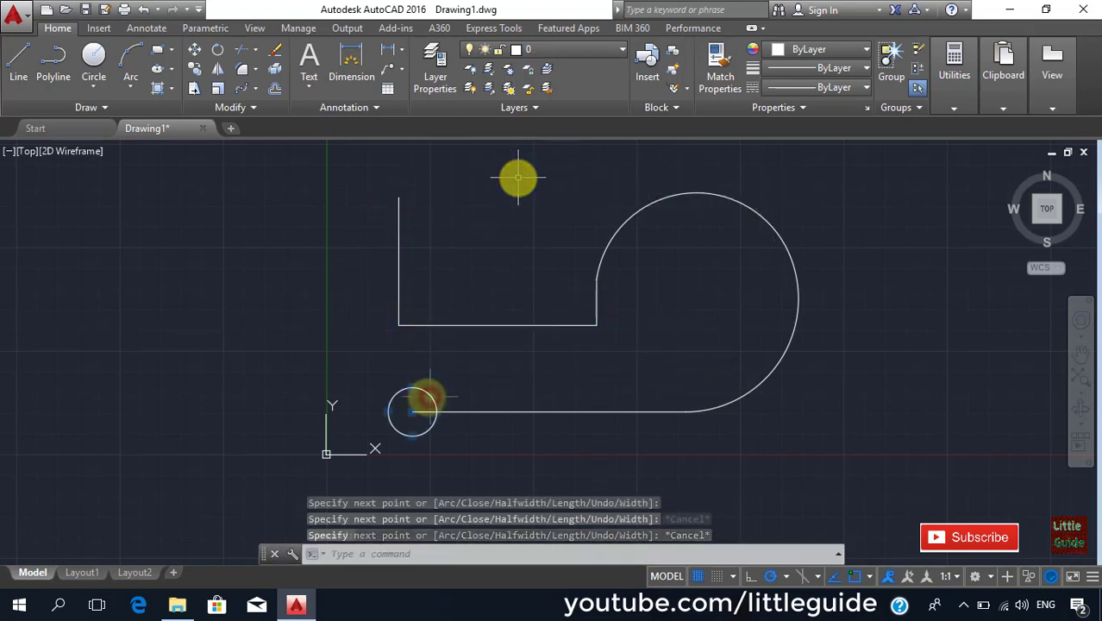
Step: Path-array the small circle along the polyline at 30-unit spacing, giving 23 items
click(258, 93)
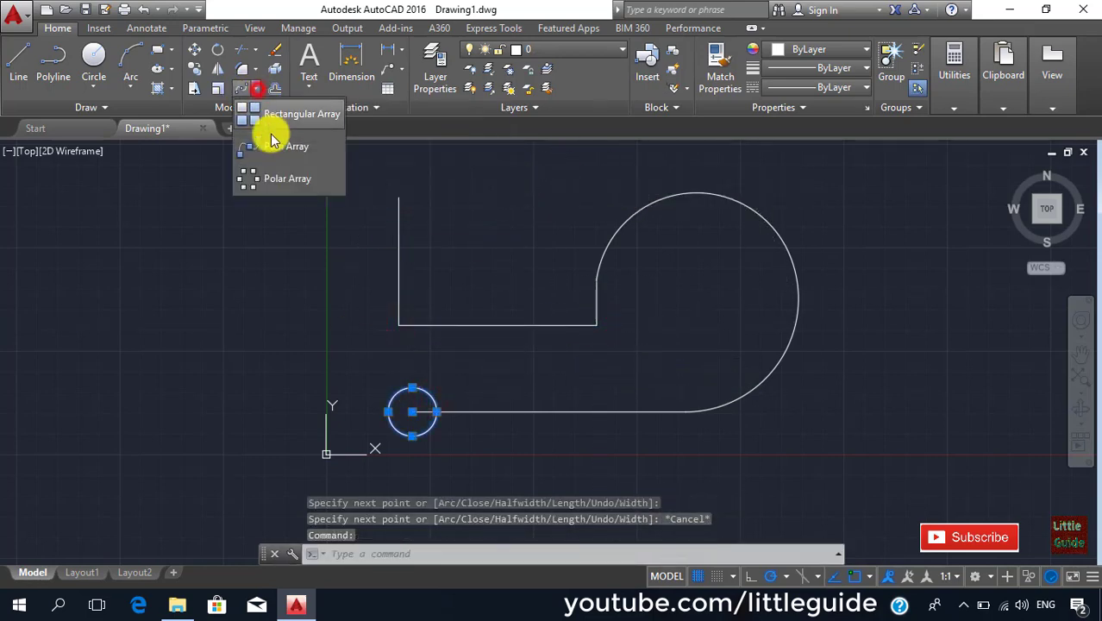
click(275, 142)
click(246, 88)
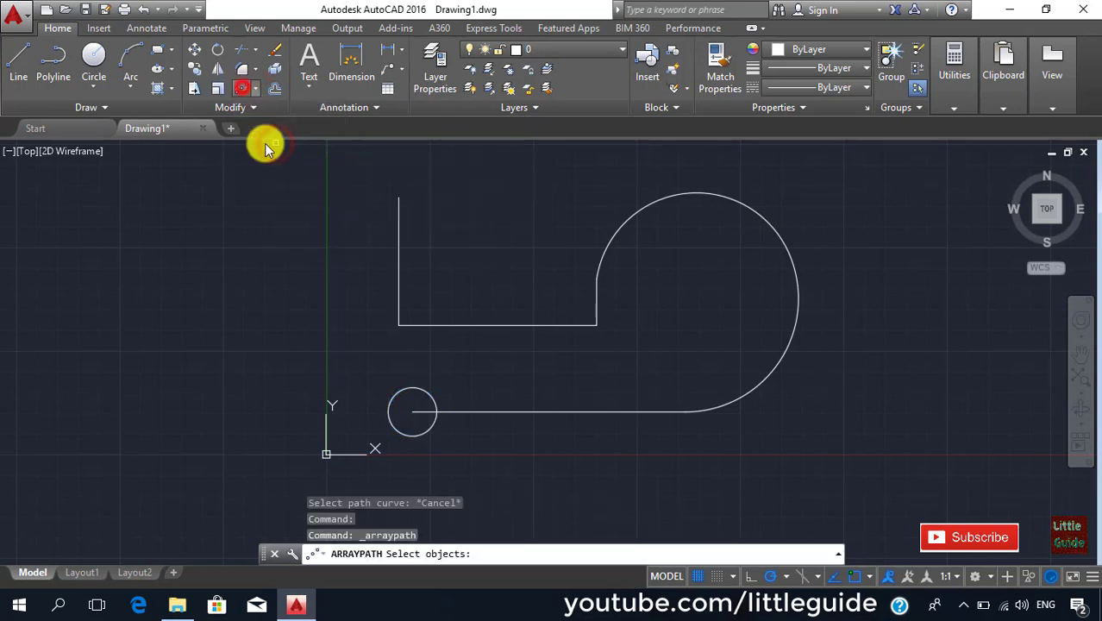
click(431, 399)
key(Return)
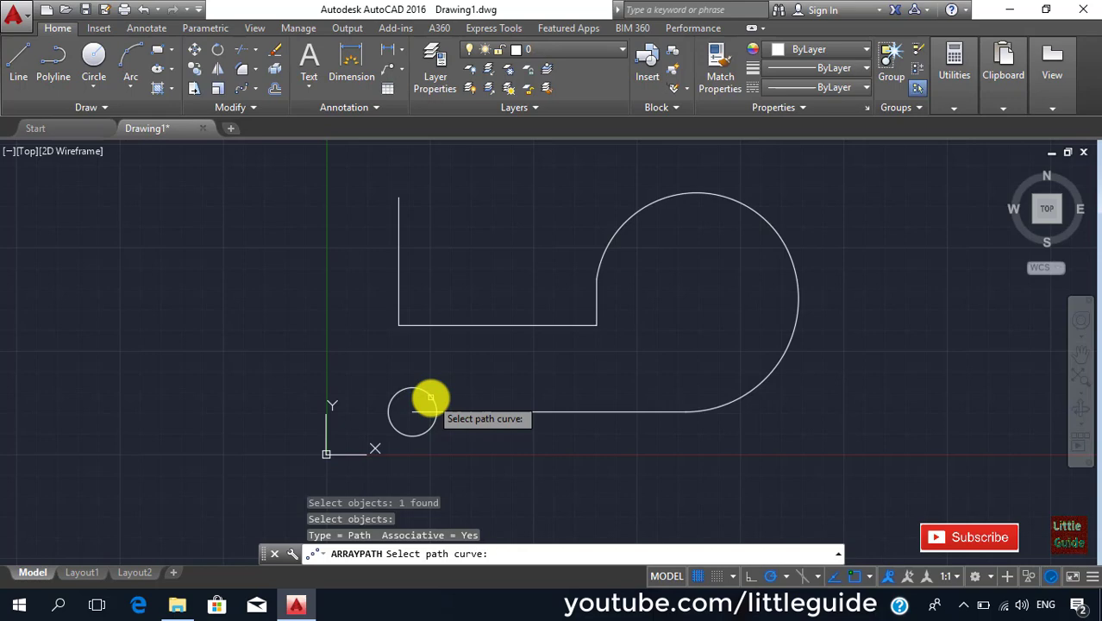
click(530, 413)
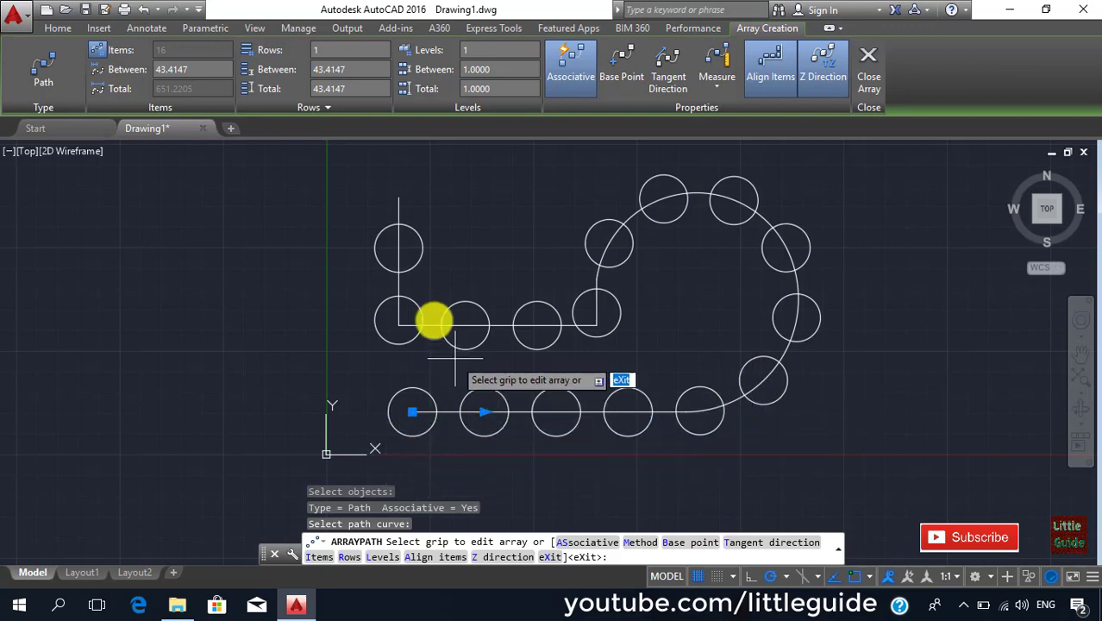
click(196, 69)
text(30)
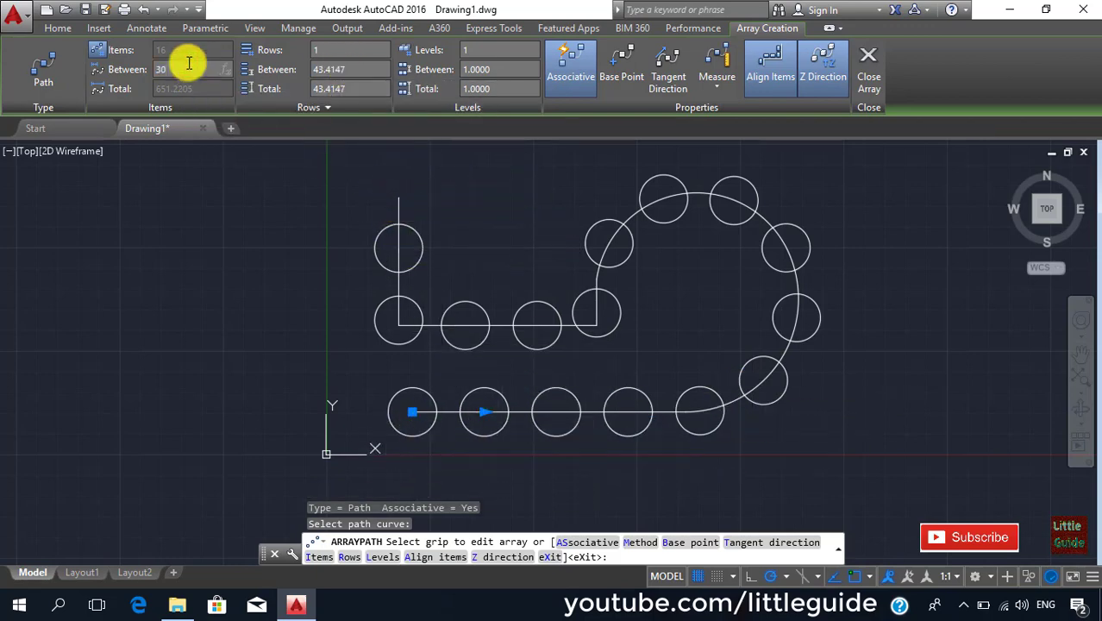
key(Return)
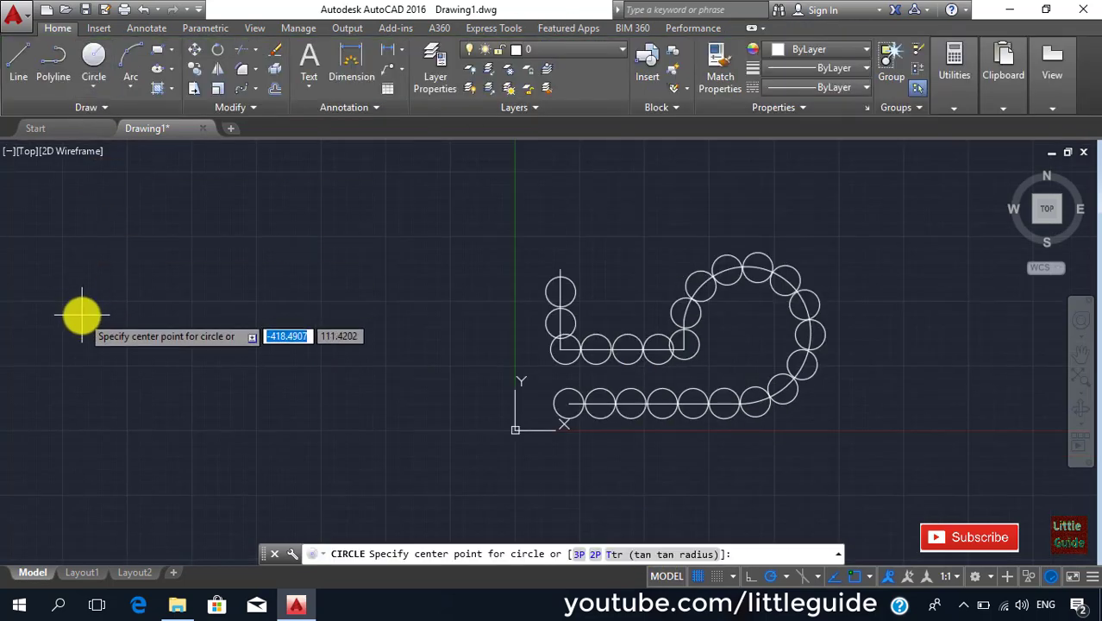
Step: Draw a circle on the left and a wavy spline starting at its centre
click(82, 316)
click(84, 314)
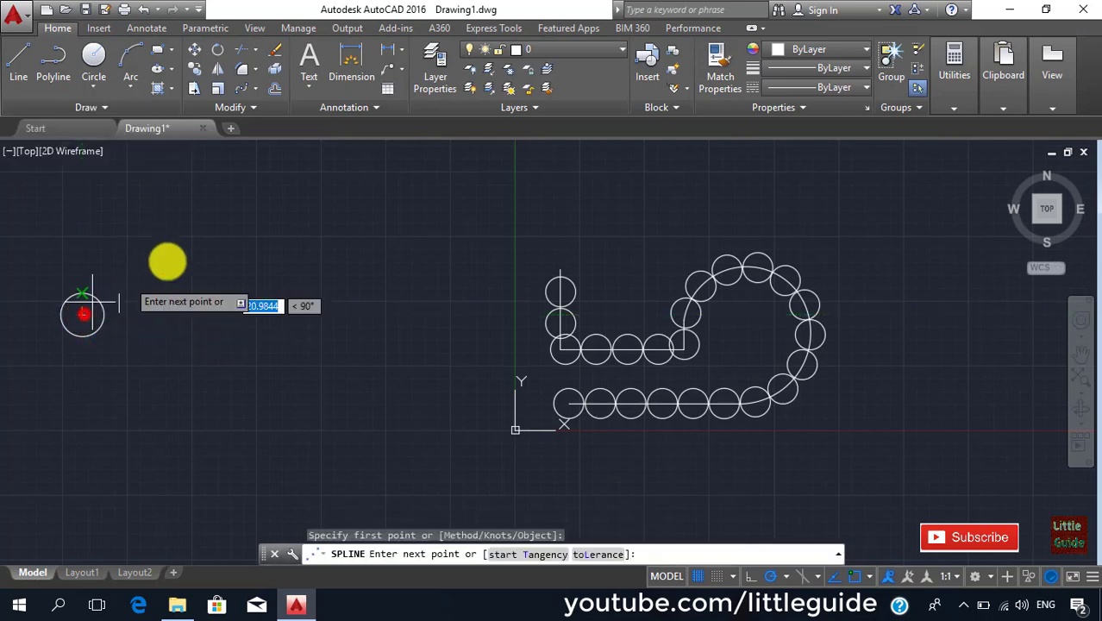
click(177, 255)
click(225, 377)
click(430, 424)
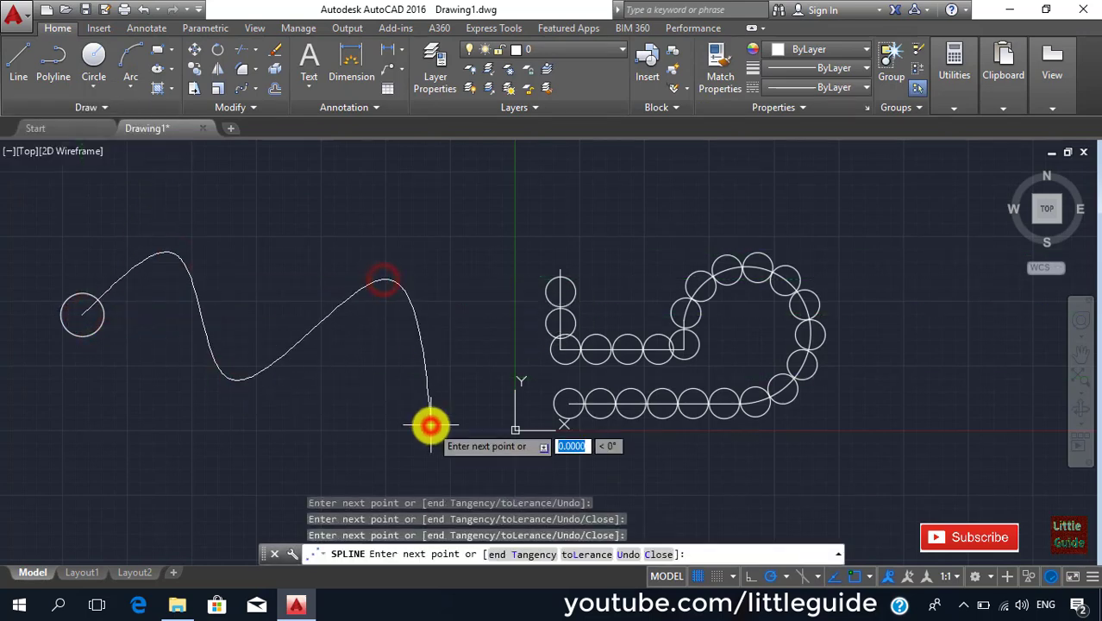
key(Return)
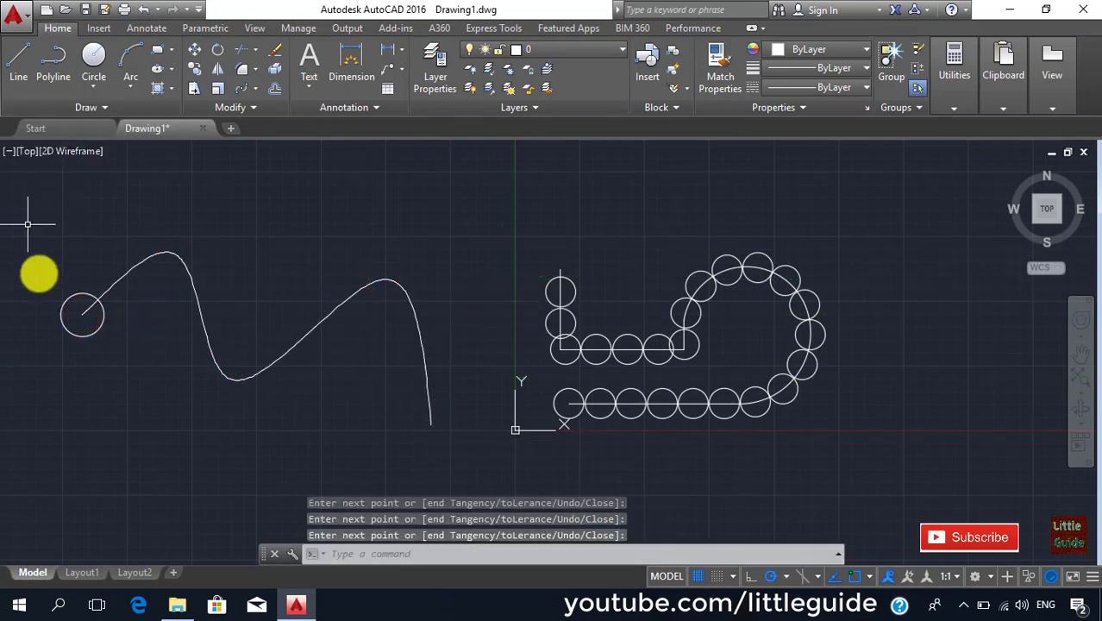
Step: Path-array the circle along the spline, then undo everything back to an empty drawing
click(62, 303)
click(242, 88)
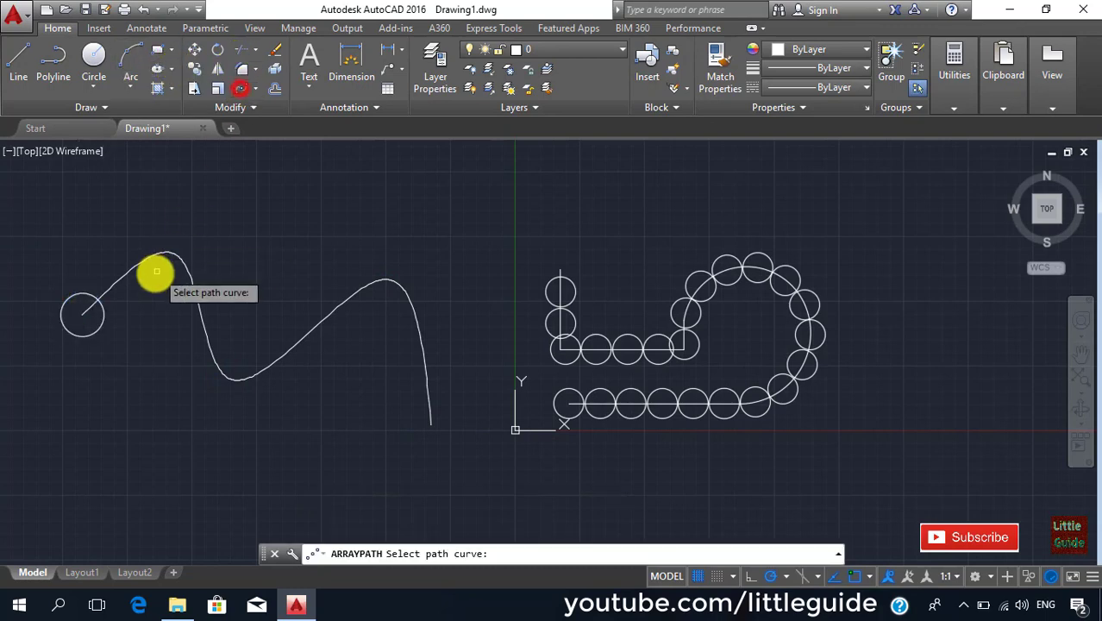
click(189, 294)
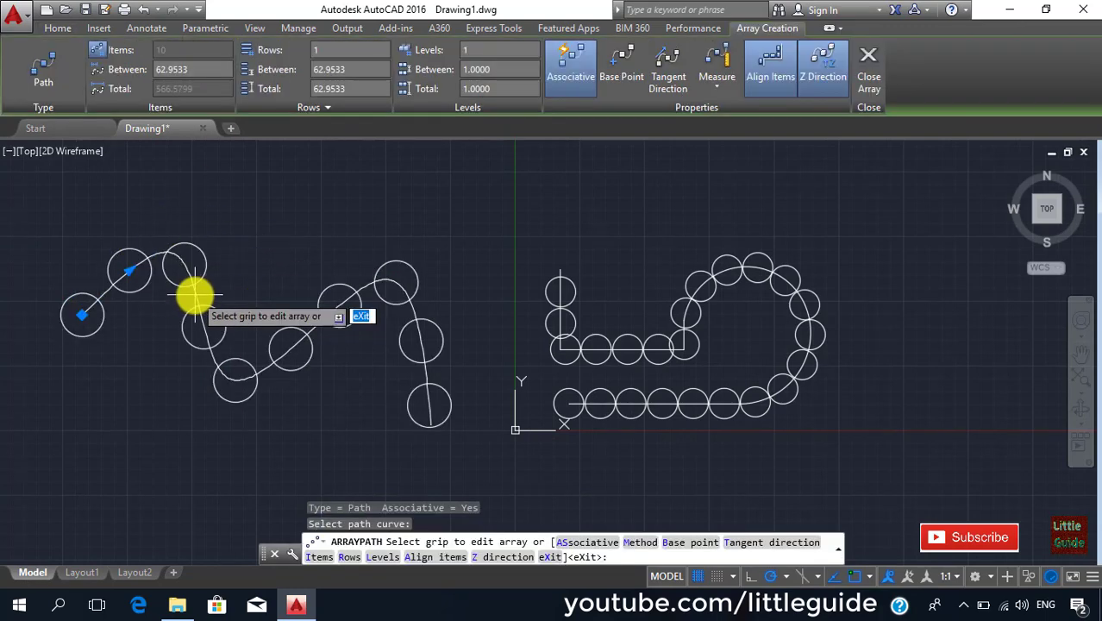
key(Return)
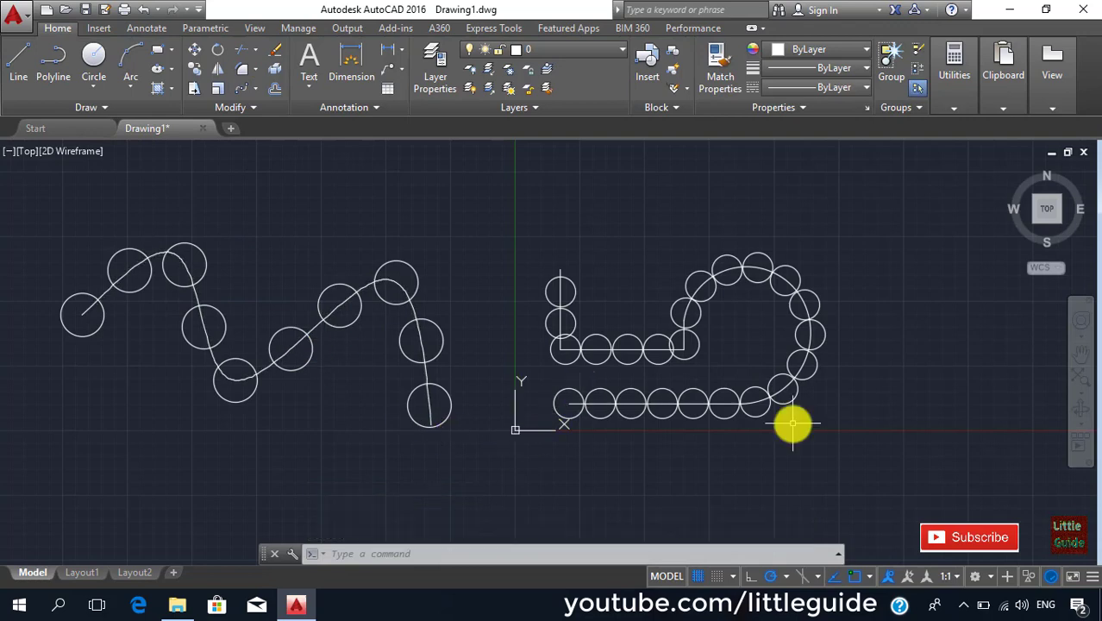
key(ctrl+z)
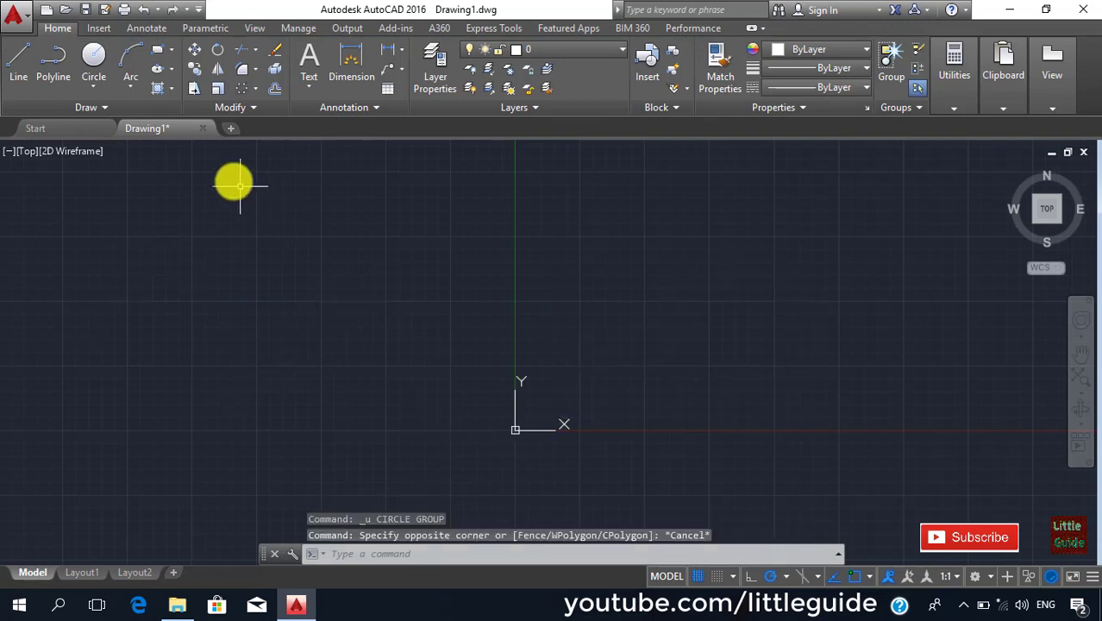
Step: Draw a large circle left of the origin and a small circle at its upper left
click(93, 55)
click(336, 313)
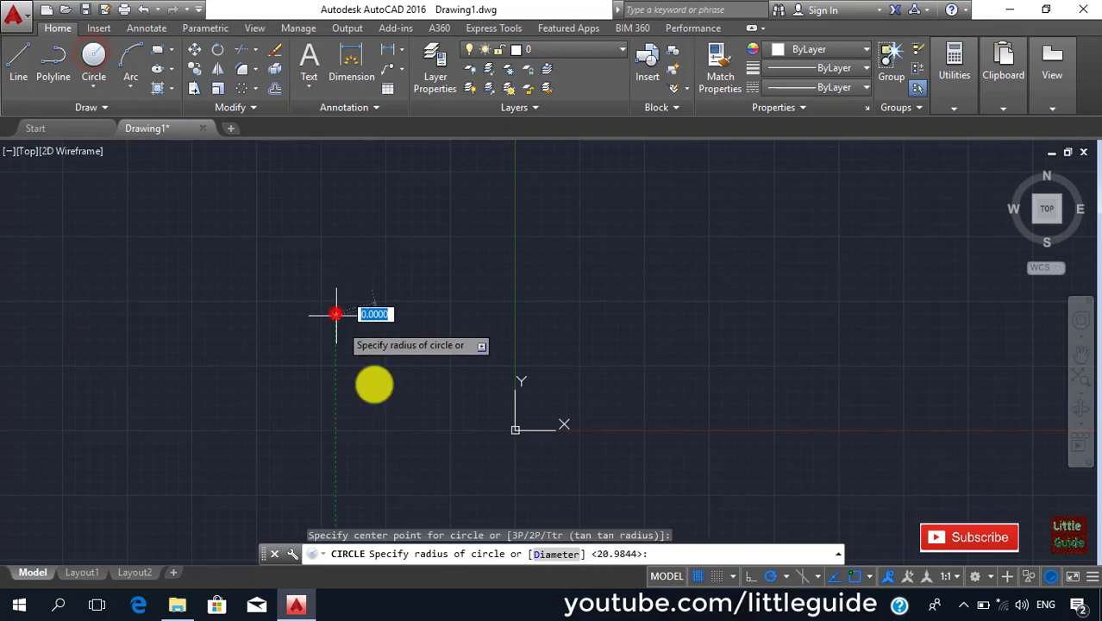
click(415, 388)
click(95, 58)
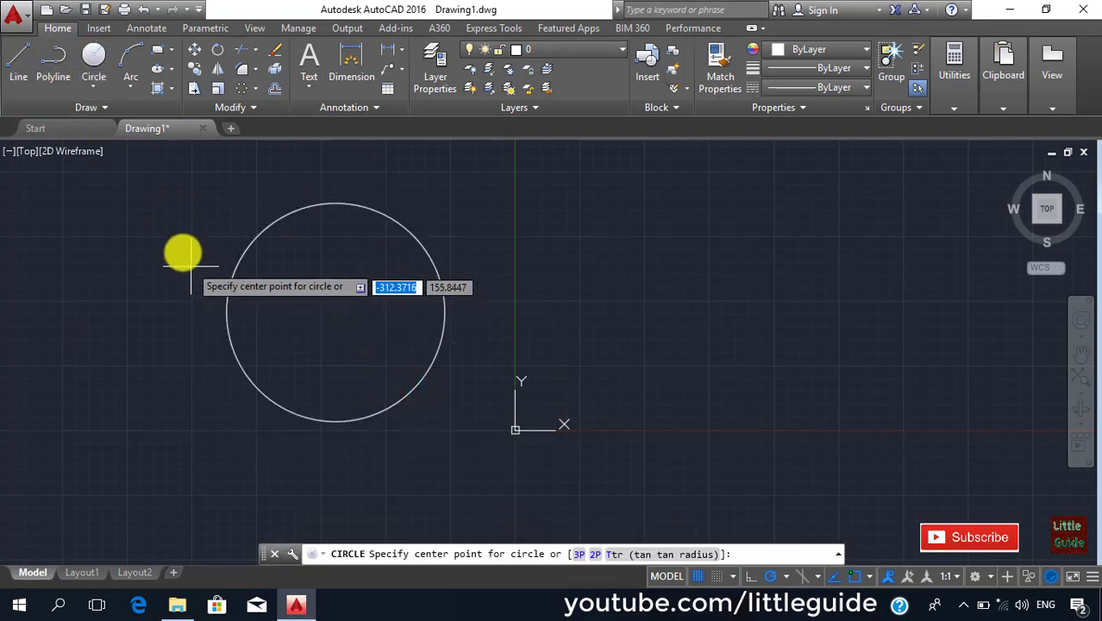
click(200, 235)
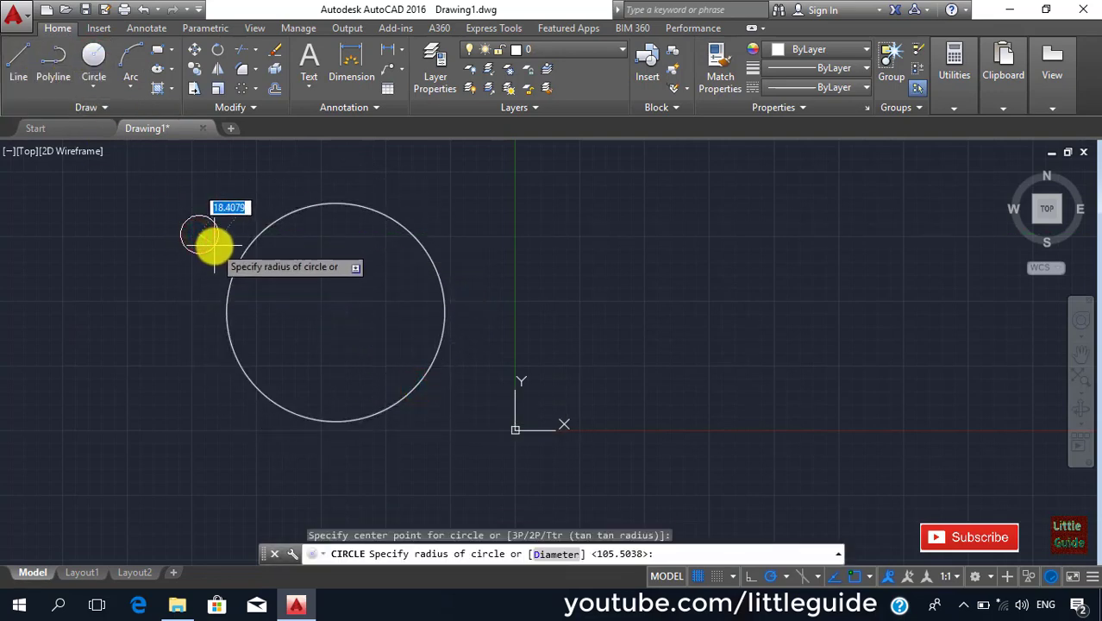
click(214, 246)
Step: Start a Polar Array and select the small circle as the item to repeat
click(243, 90)
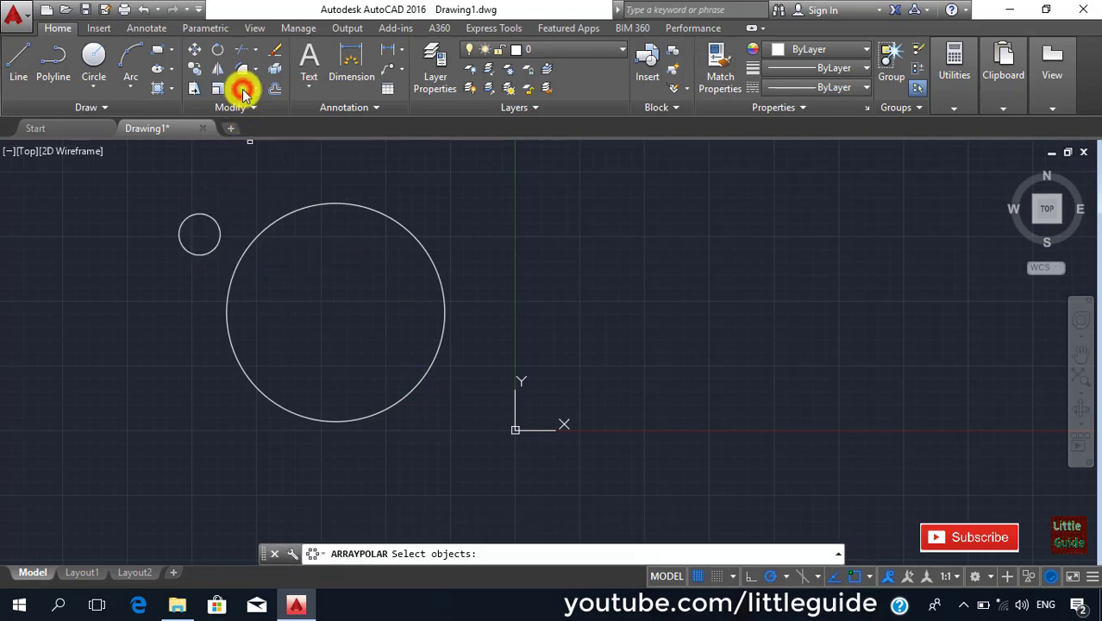
click(254, 90)
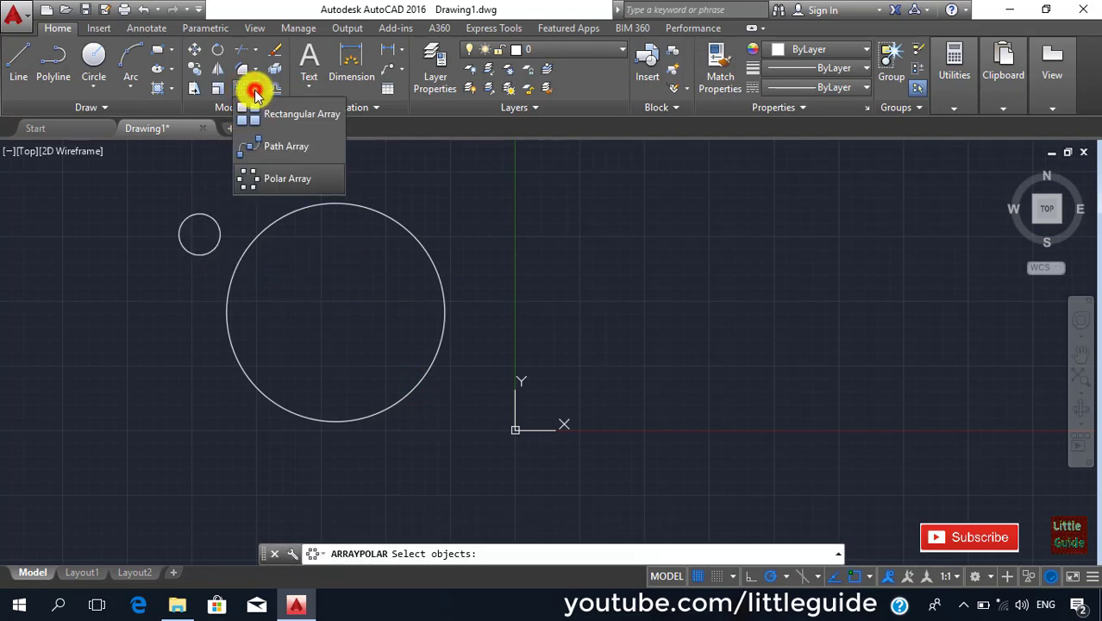
click(283, 179)
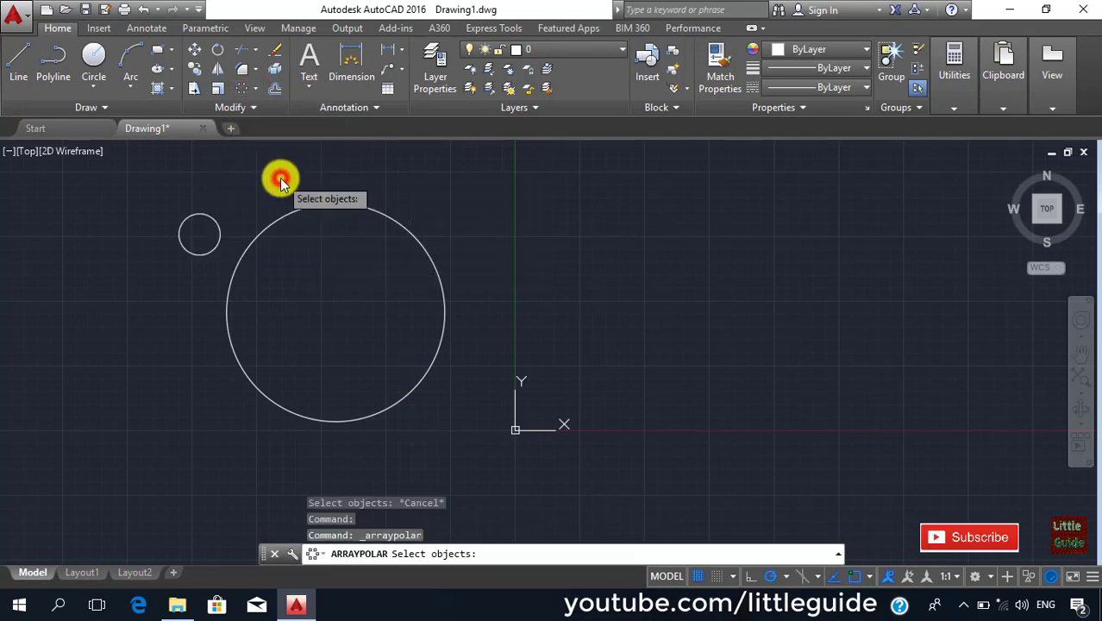
click(204, 213)
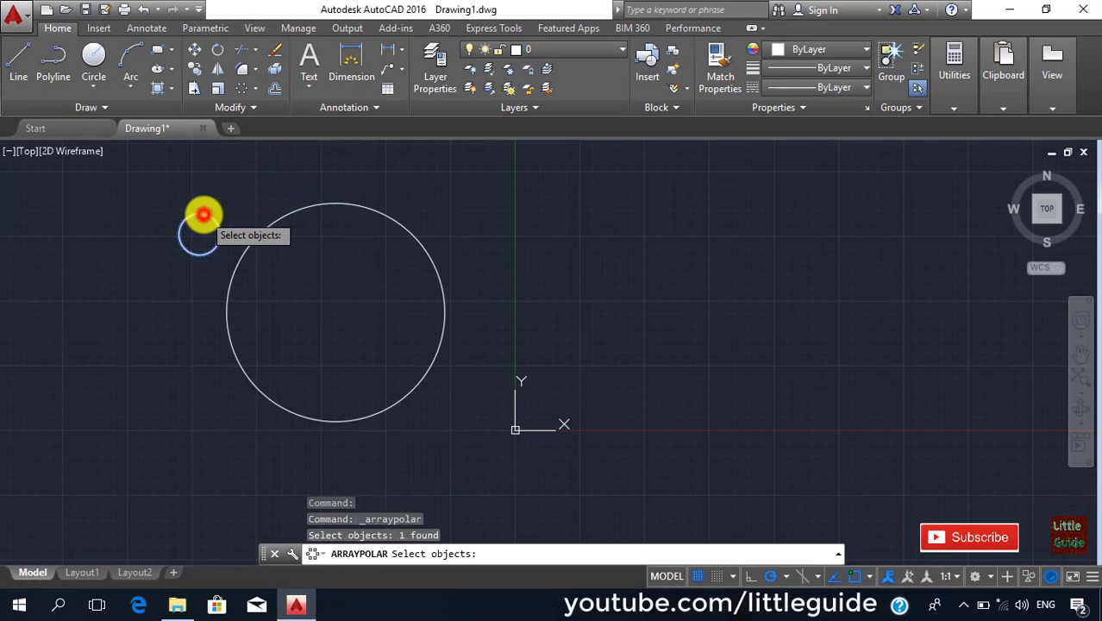
key(Return)
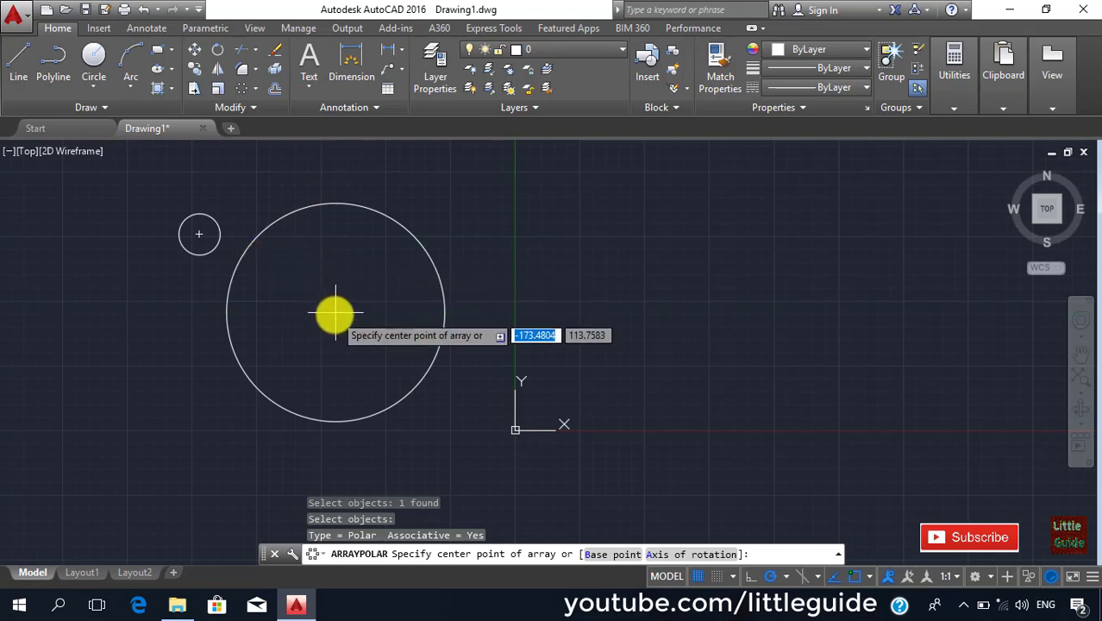
Step: Centre the polar array on the large circle, with 10 items at 36° in 2 rows
click(336, 312)
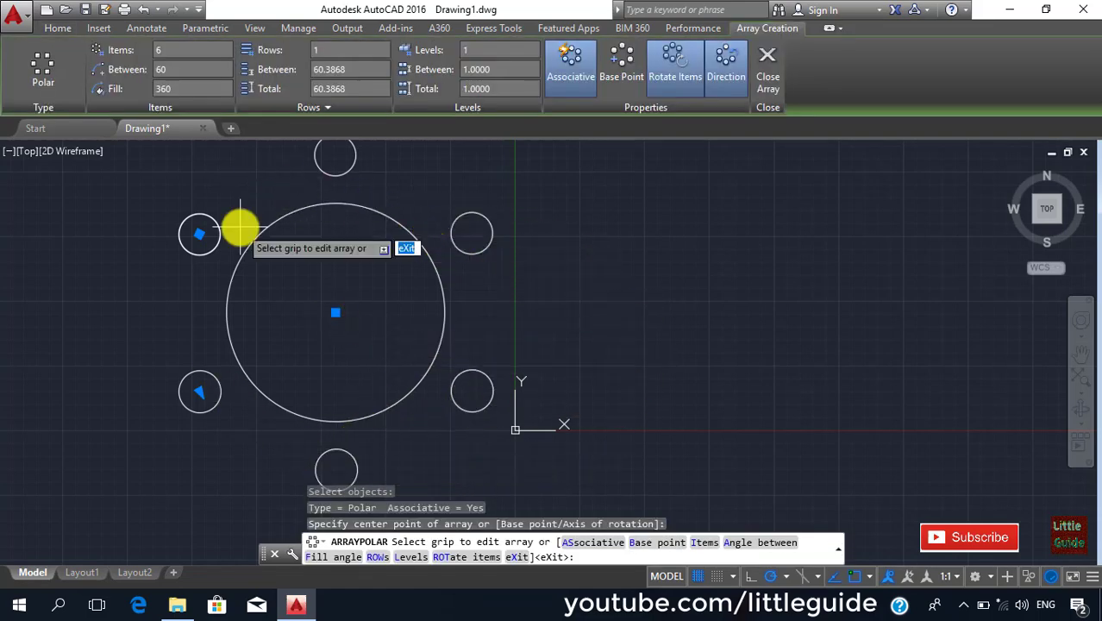
click(175, 49)
text(10)
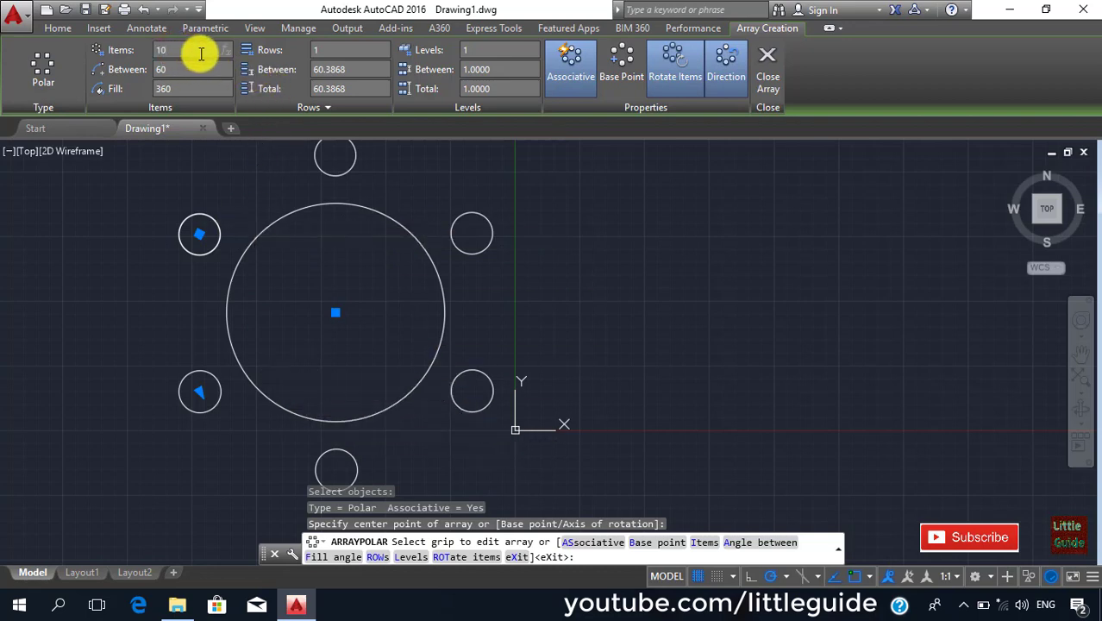
key(Return)
scroll(336, 183, down, 2)
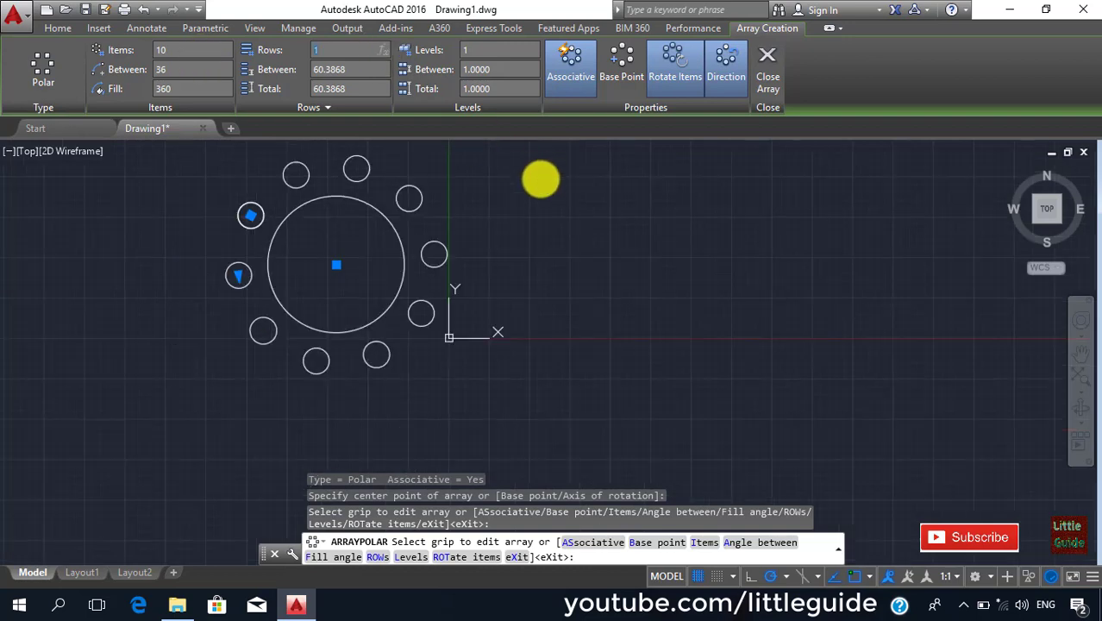
middle_drag(539, 177, 605, 259)
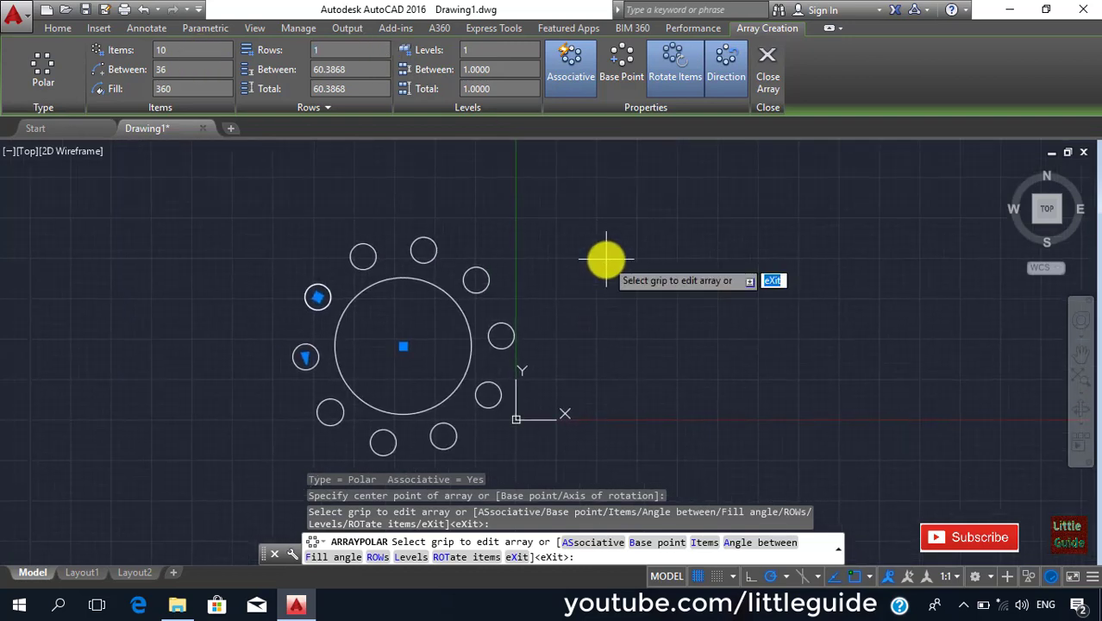
click(324, 50)
text(2)
key(Return)
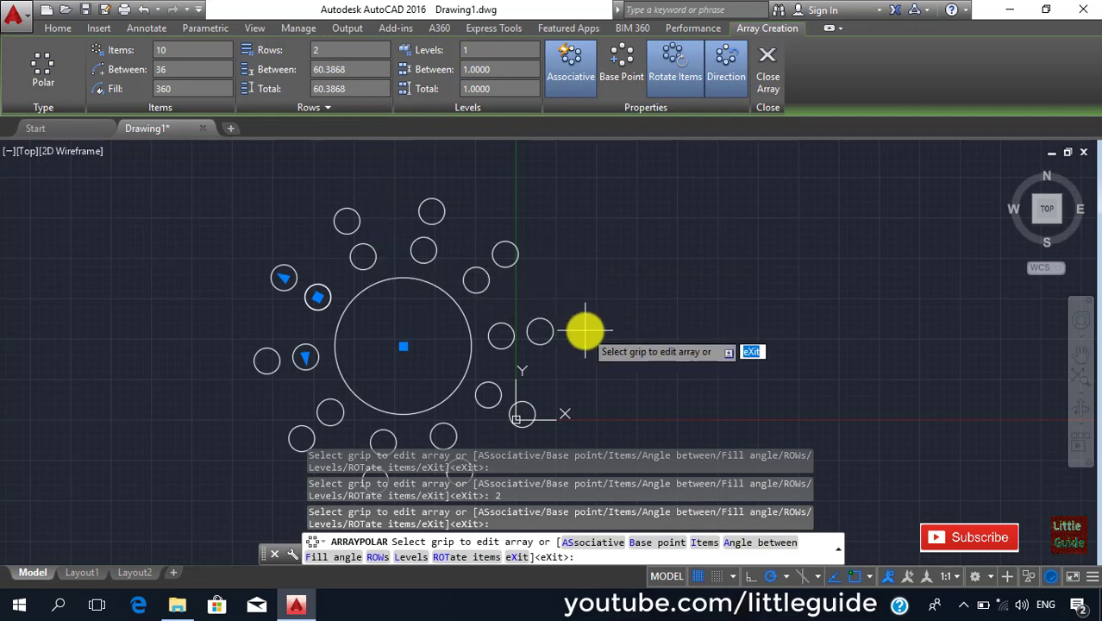
scroll(585, 330, down, 2)
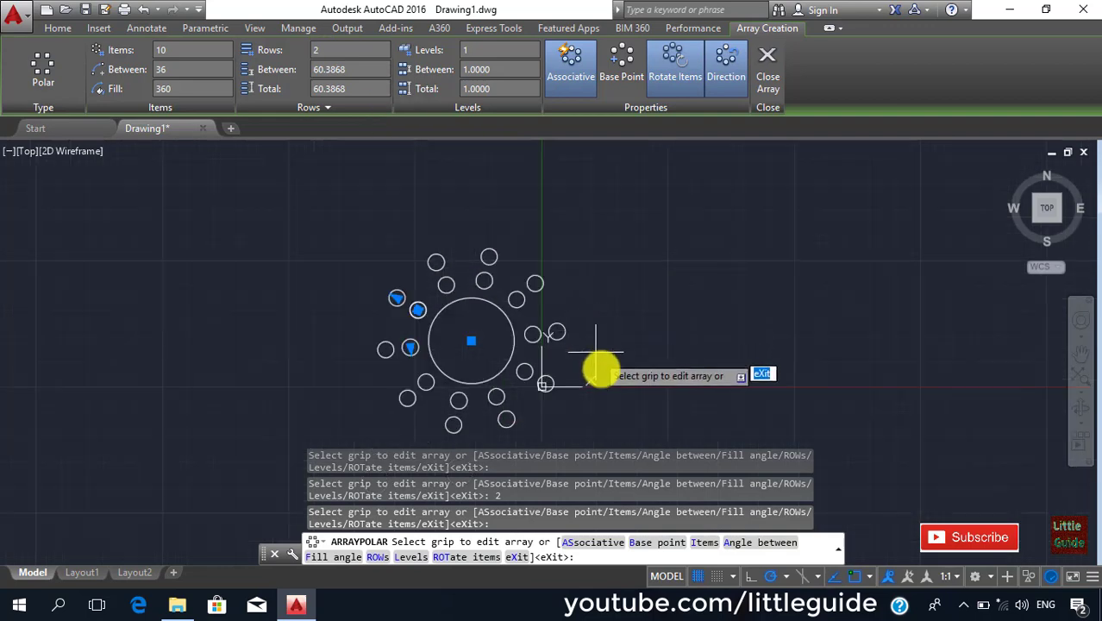
Step: Set the polar array to 5 rows with 11 items per ring
click(328, 45)
text(5)
key(Return)
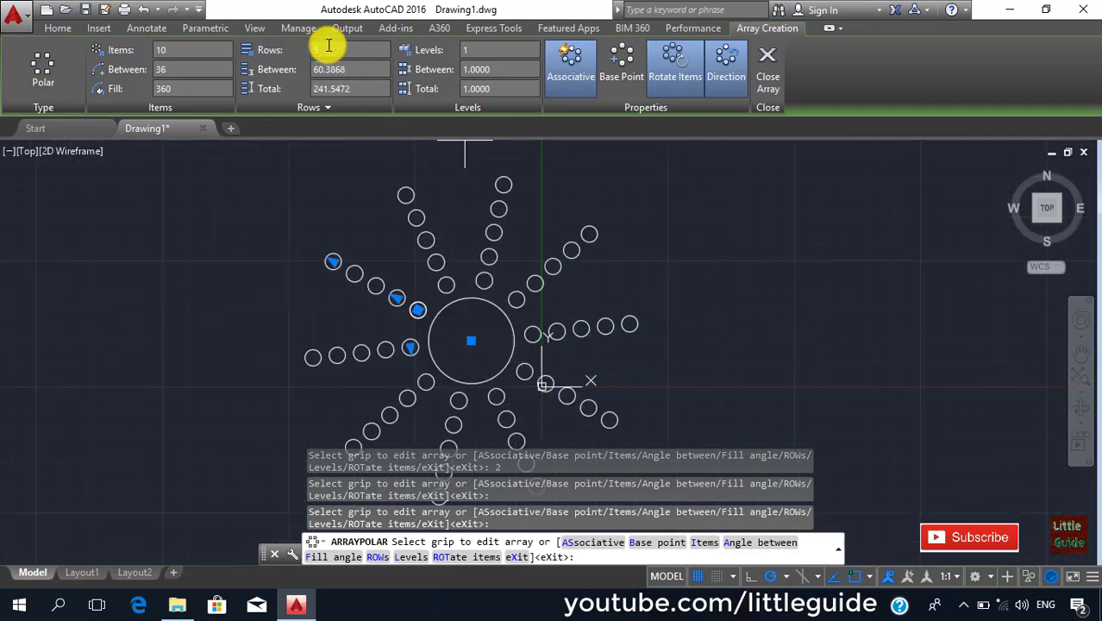
click(164, 52)
text(11)
key(Return)
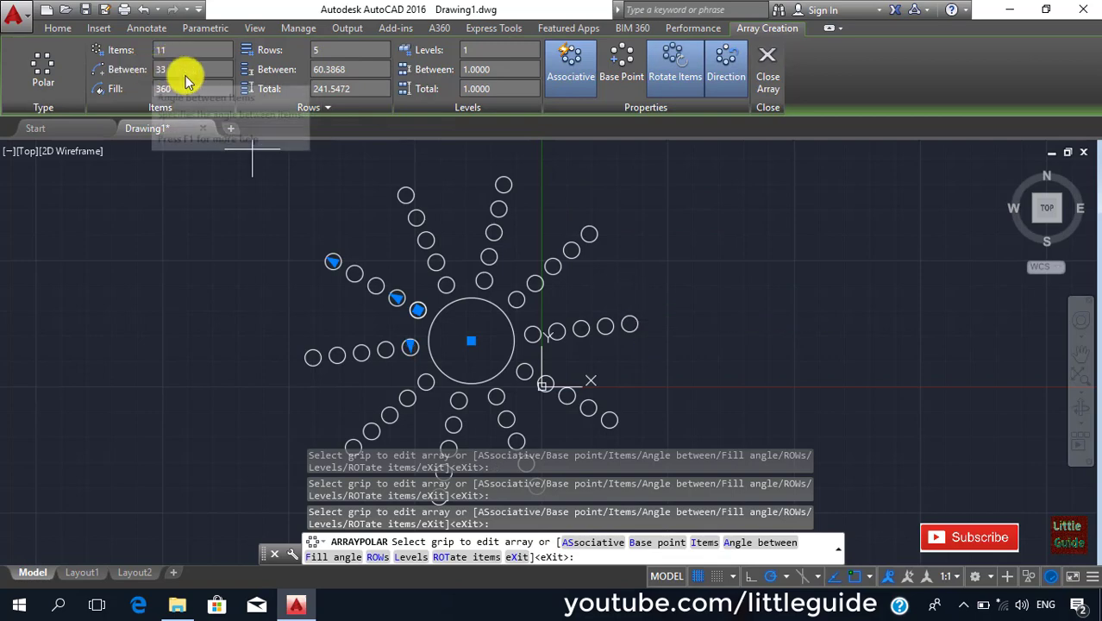
Step: Try a 20° item angle, restore the 360° fill (33° apart), and set 4 levels
click(186, 72)
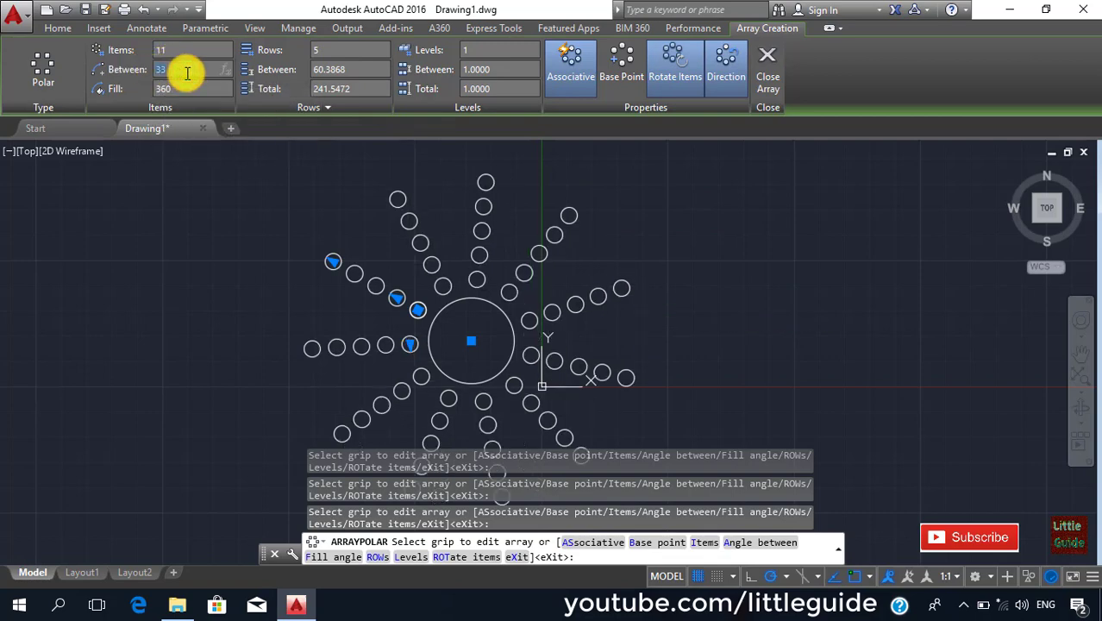
text(20)
key(Return)
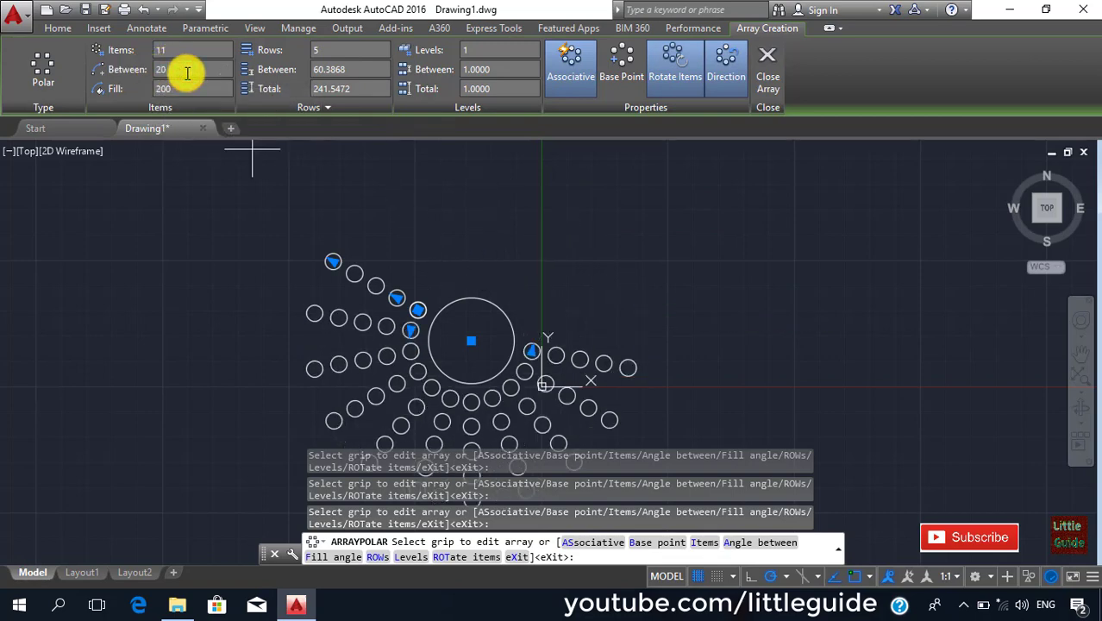
click(178, 88)
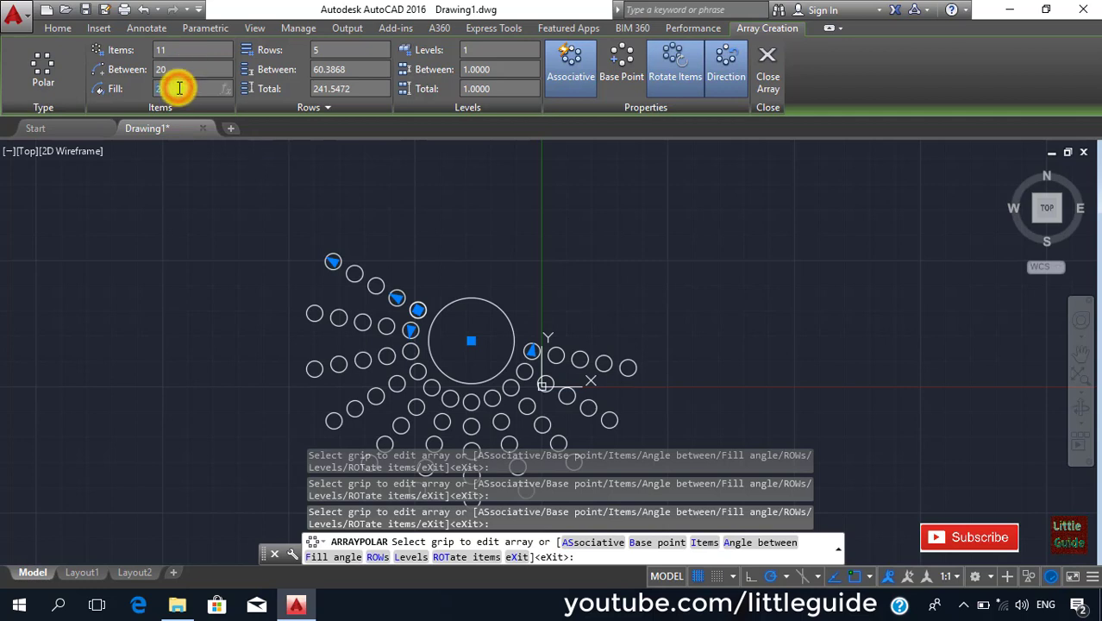
text(360)
key(Return)
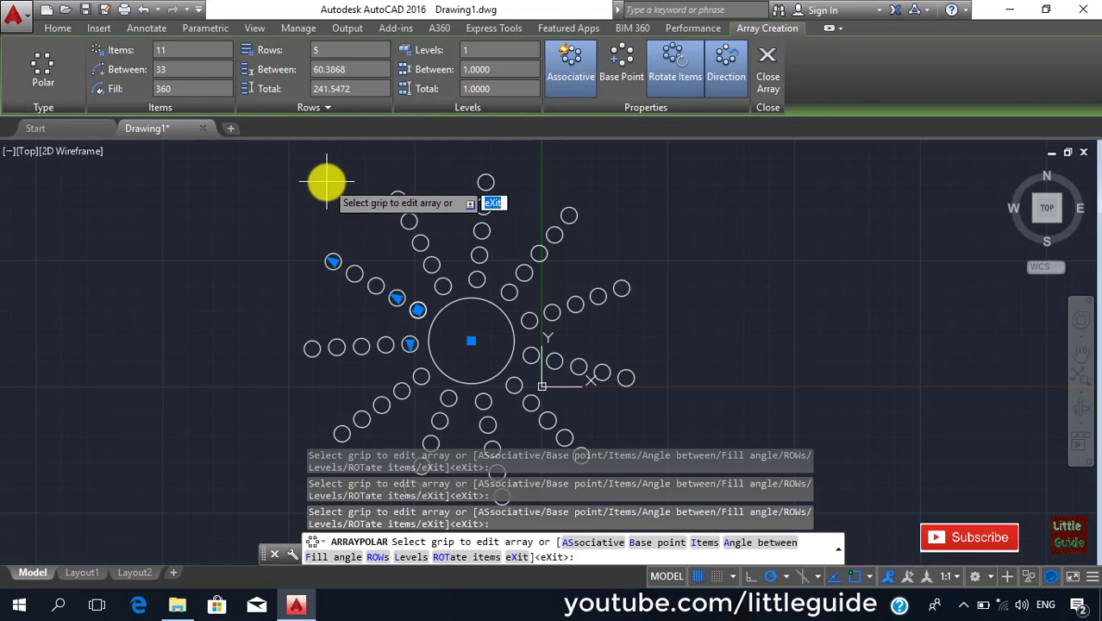
click(485, 51)
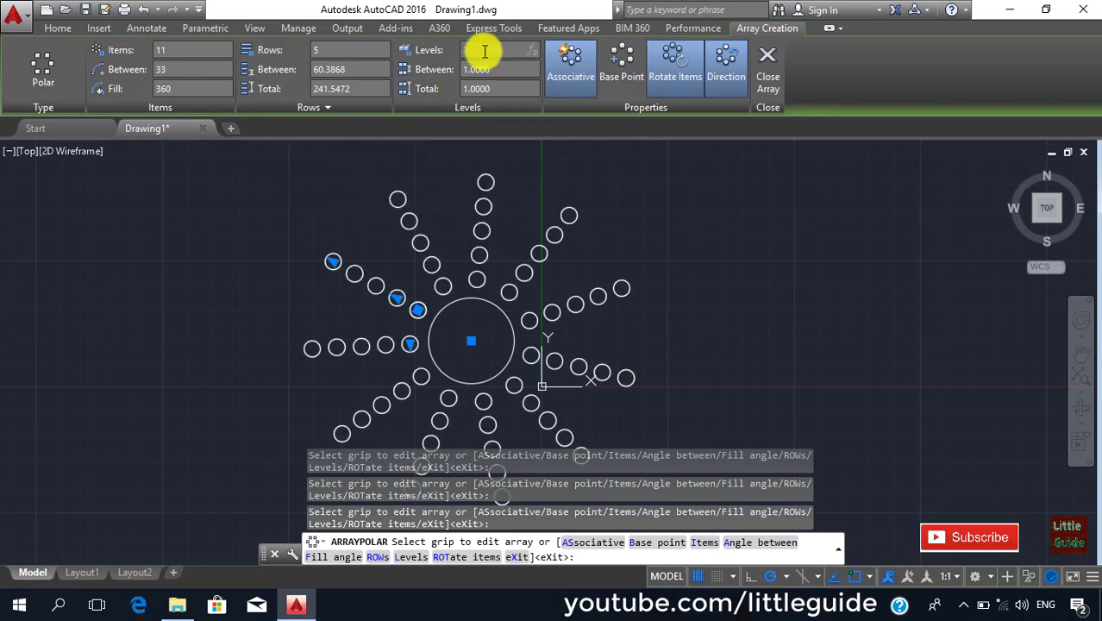
text(4)
key(Return)
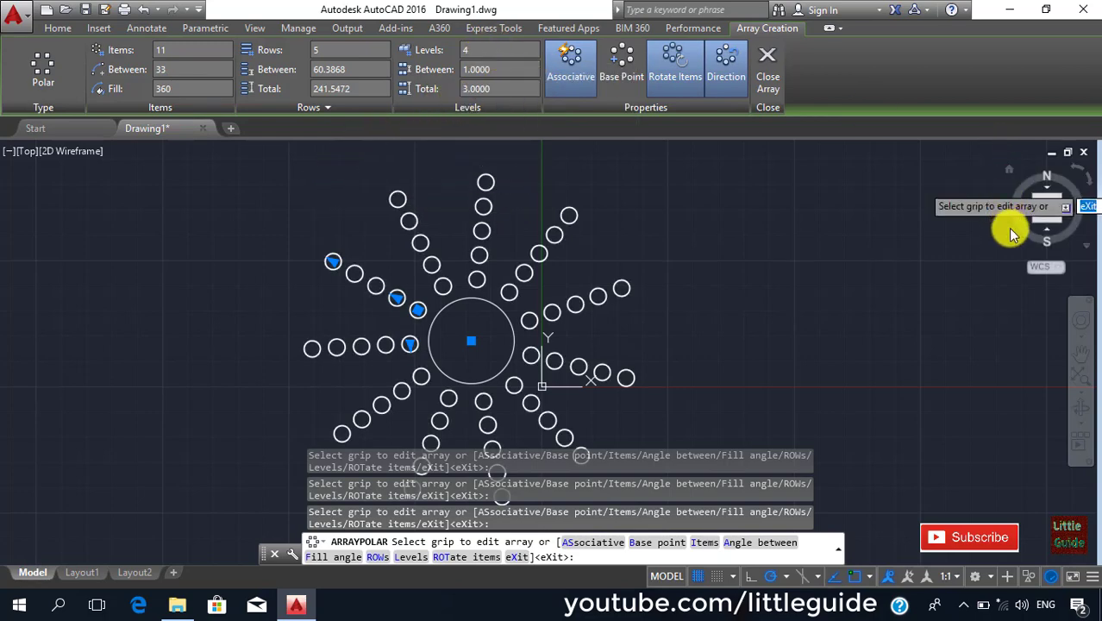
Step: Set the polar array's Levels Between to 50 so the four rings stack 150 units tall, orbiting to inspect
click(1078, 327)
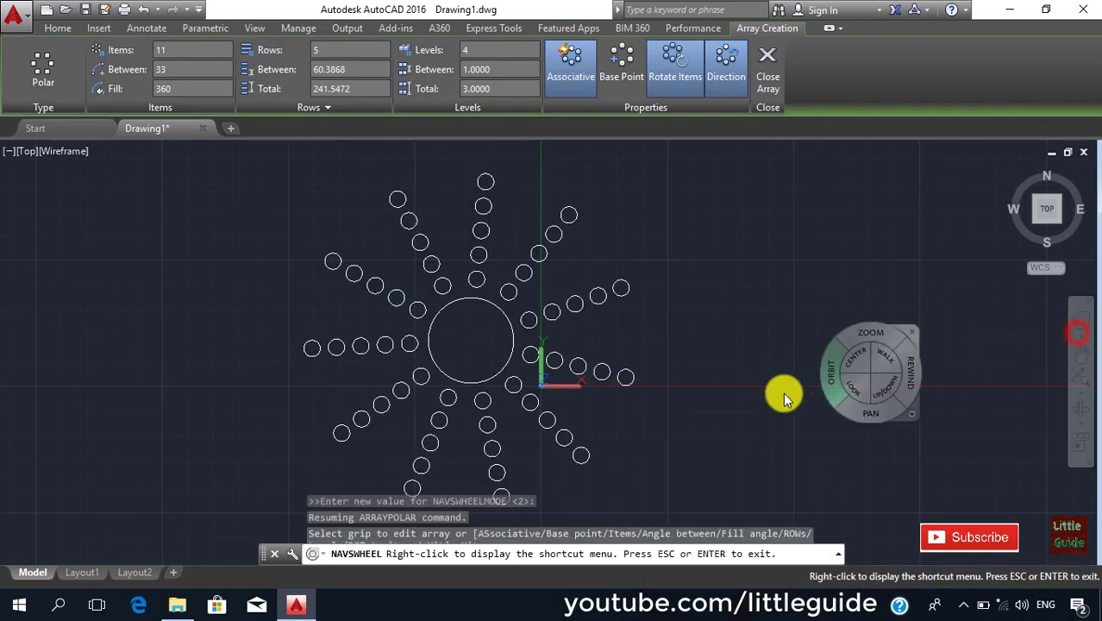
drag(696, 404, 688, 295)
click(373, 307)
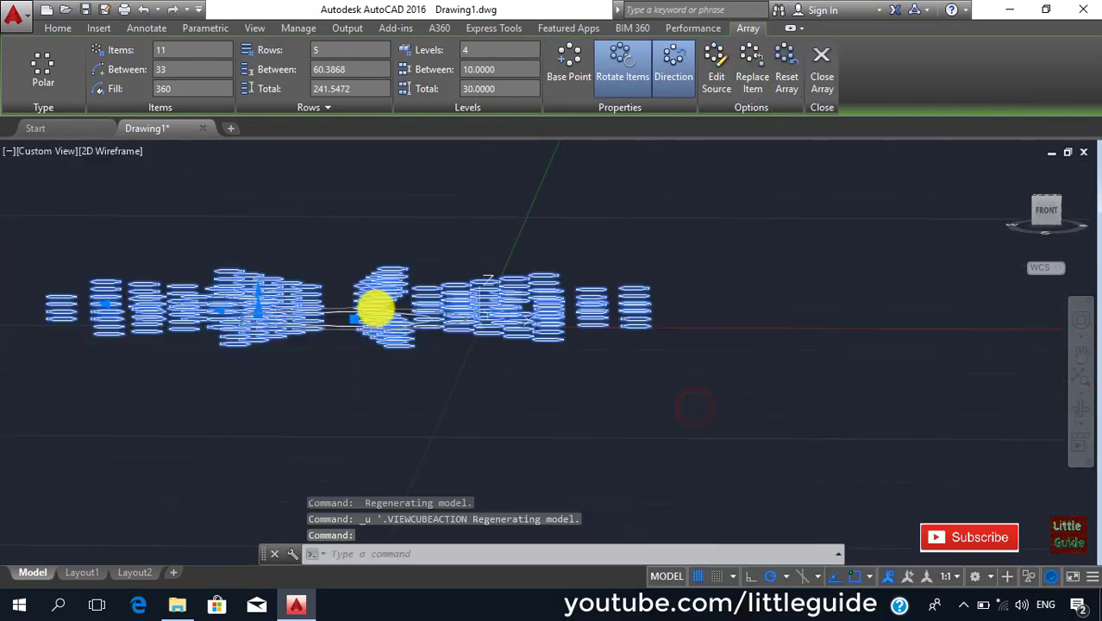
click(473, 69)
text(50)
key(Return)
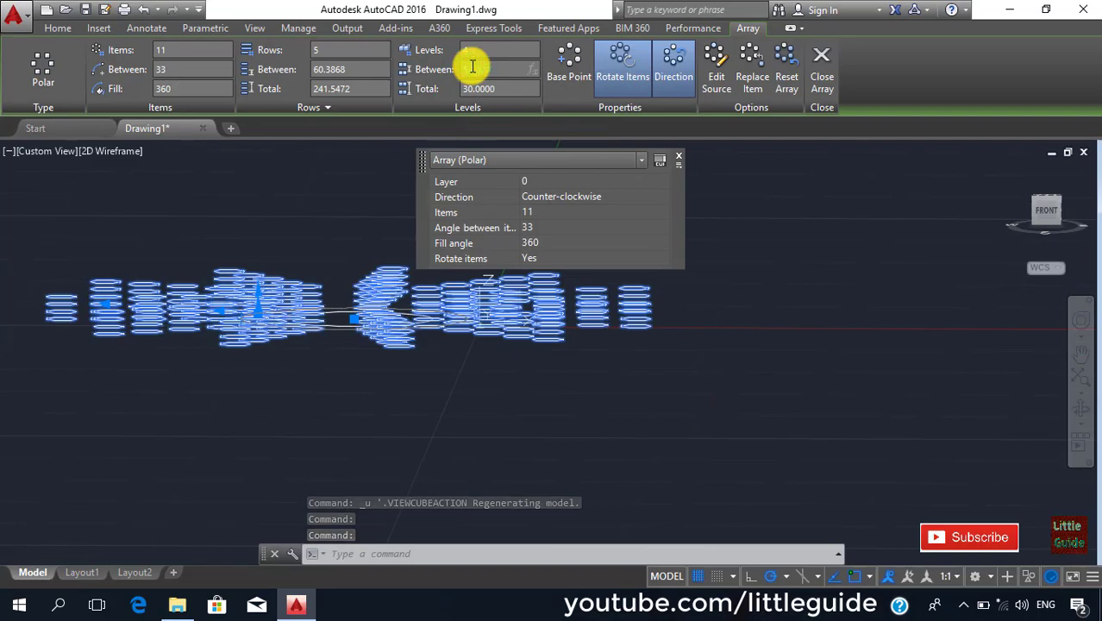
mouse_move(781, 247)
mouse_down()
mouse_move(779, 293)
mouse_move(598, 286)
mouse_up()
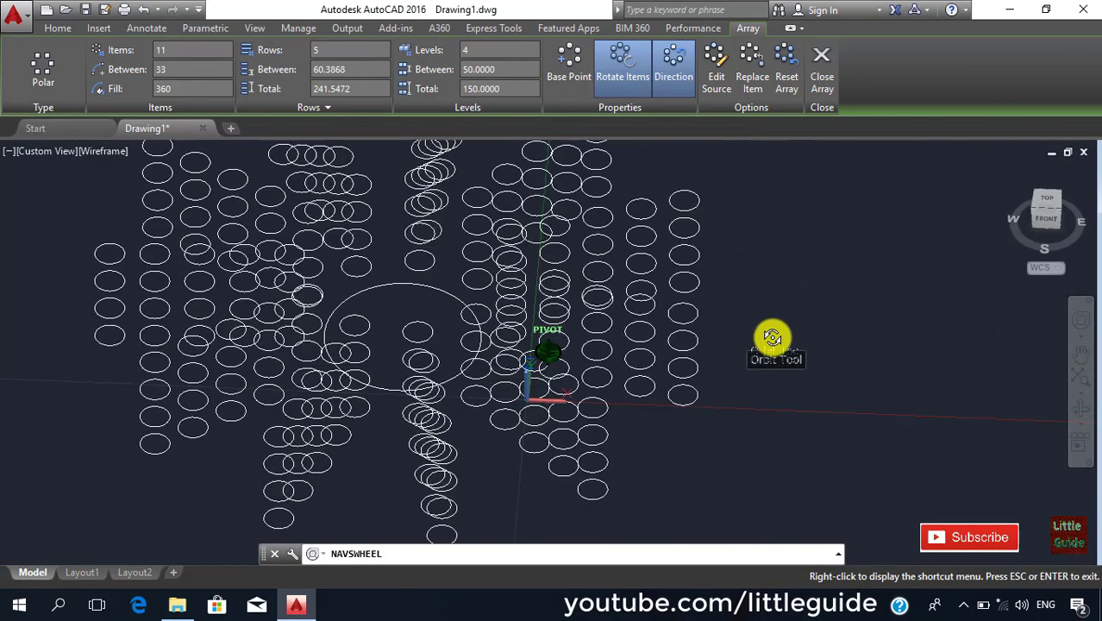